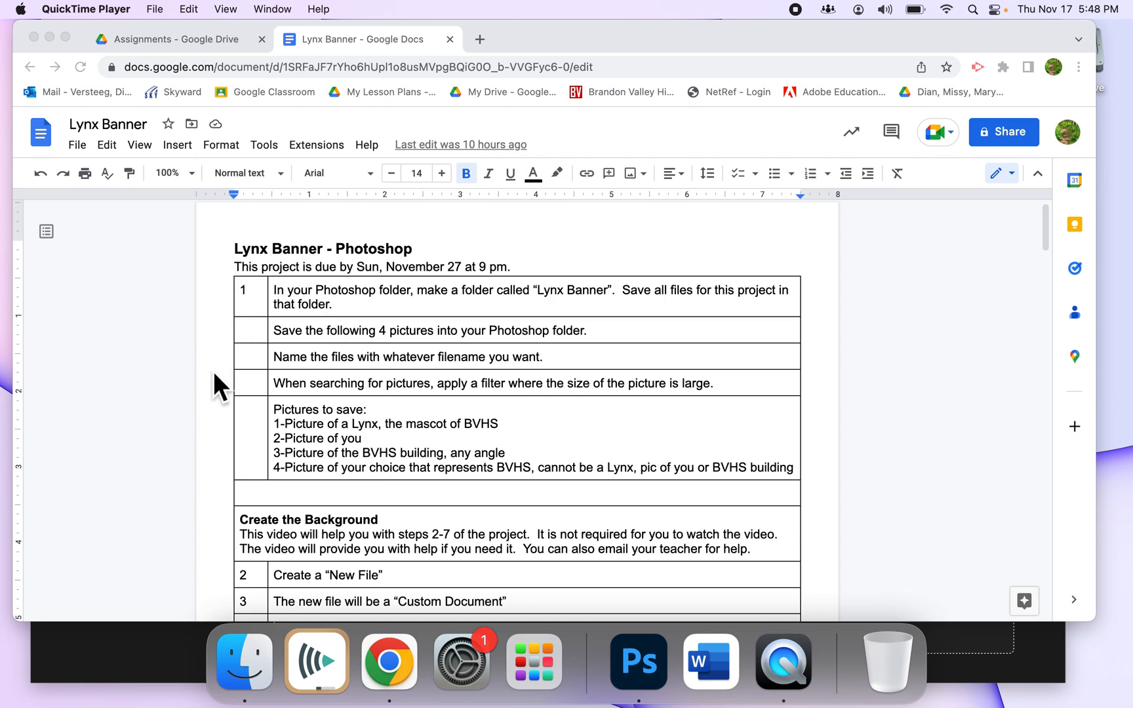
Step: Read the "Create the Background" instructions in the Lynx Banner document and switch to Photoshop
{"action": "scroll", "coordinate": [512, 446], "scroll_direction": "down", "scroll_amount": 5}
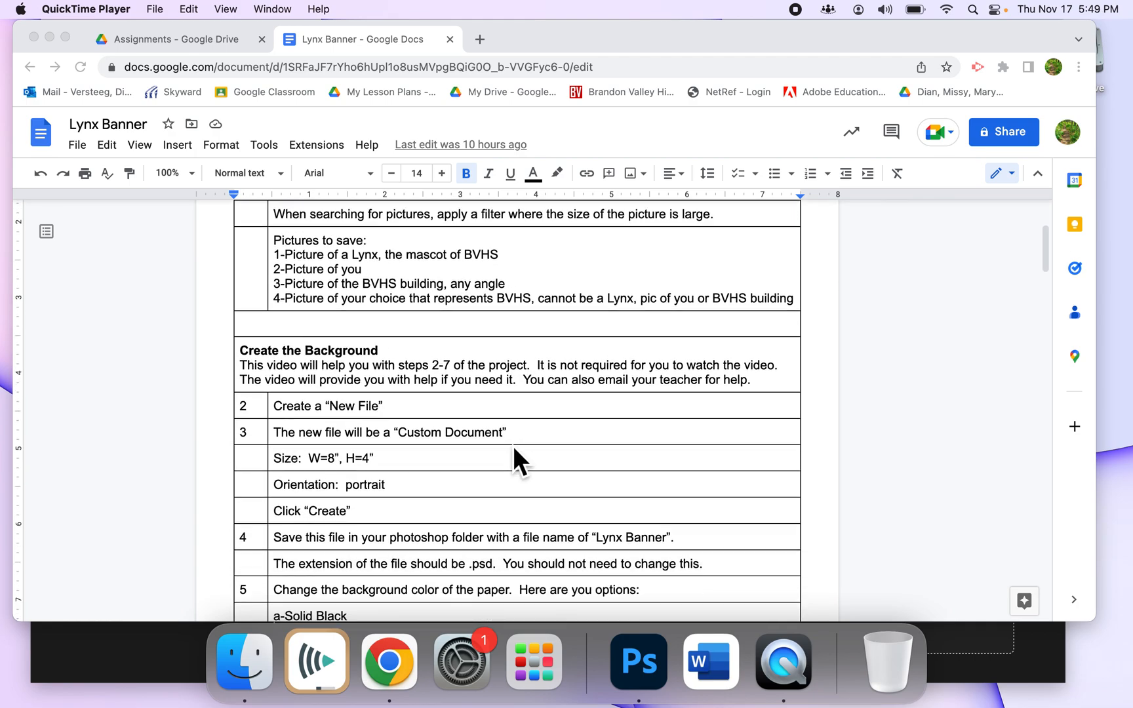
{"action": "scroll", "coordinate": [512, 445], "scroll_direction": "down", "scroll_amount": 3}
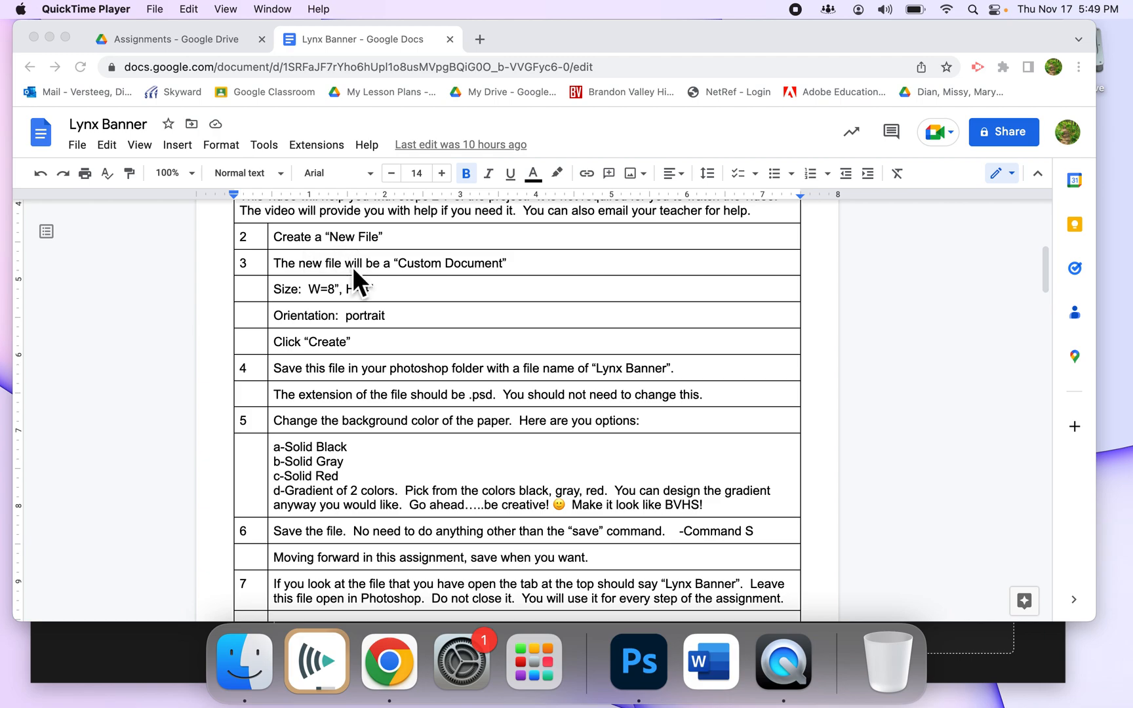
{"action": "key", "text": "ctrl+Up"}
{"action": "left_click", "coordinate": [364, 356]}
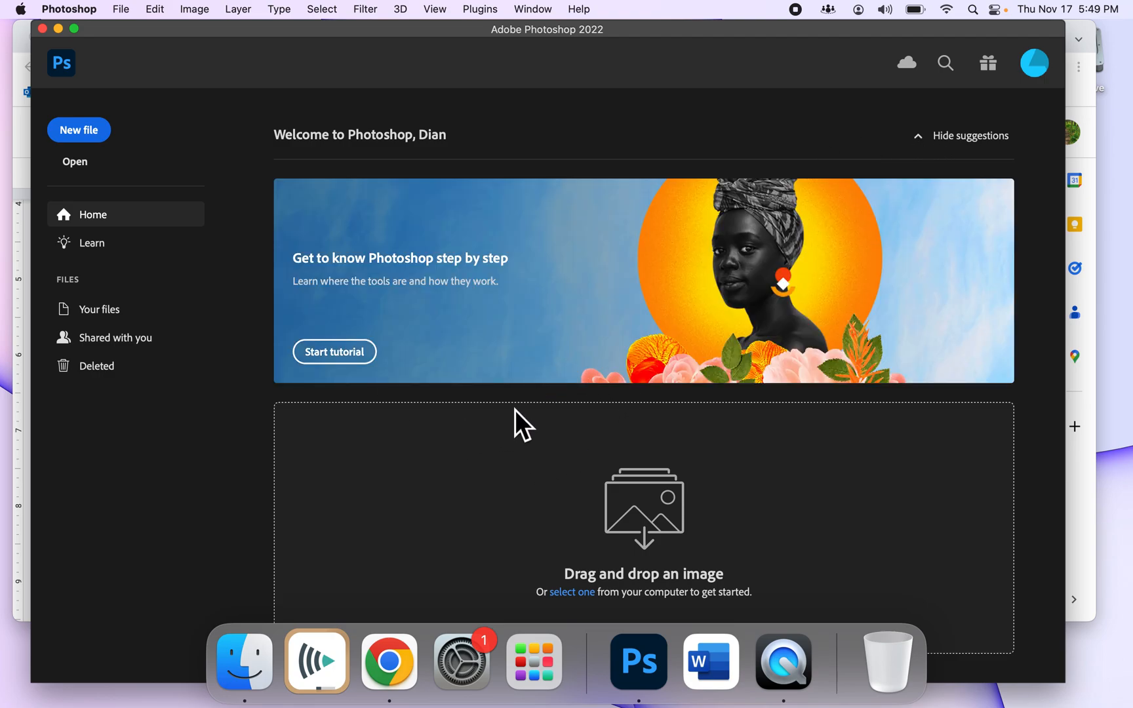
Step: Create a new document from the Photo presets with a width of 8 inches and a height of 4 inches
{"action": "left_click", "coordinate": [92, 135]}
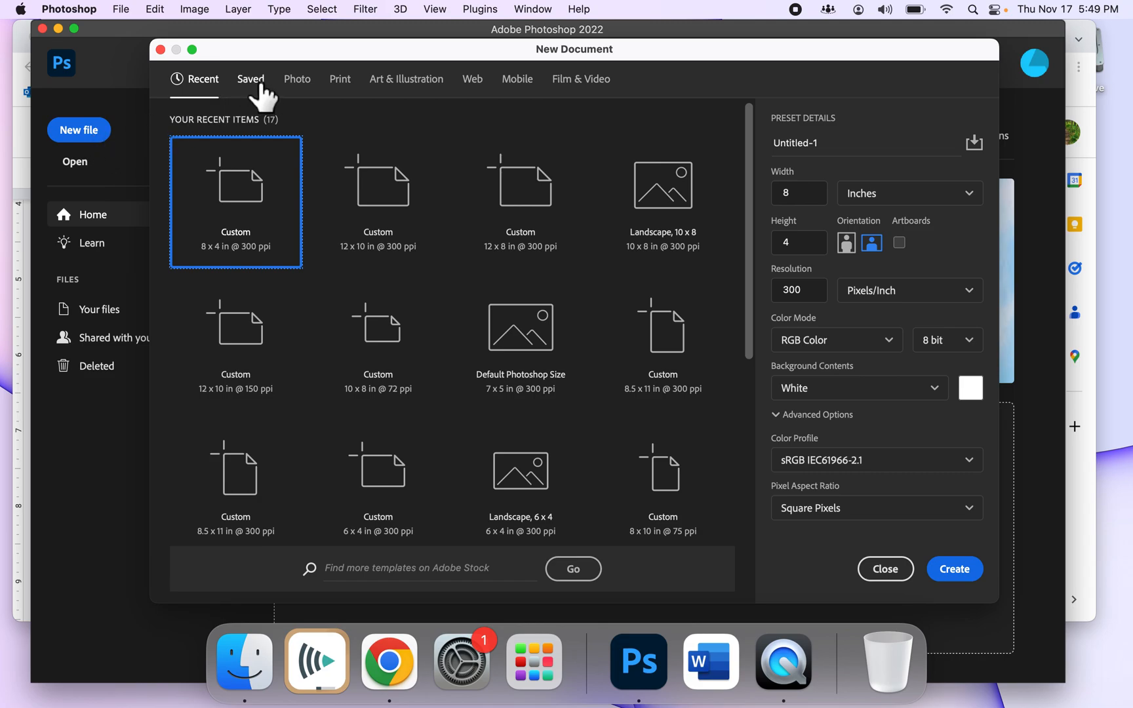
{"action": "left_click", "coordinate": [305, 92]}
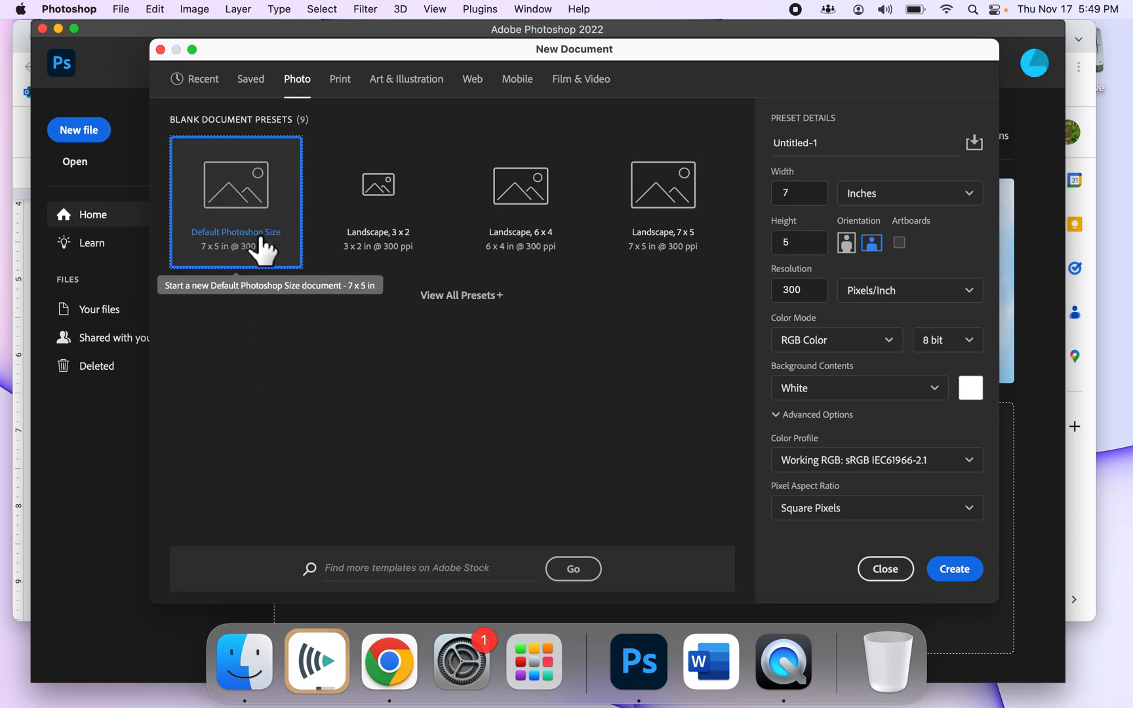
{"action": "left_click", "coordinate": [802, 201]}
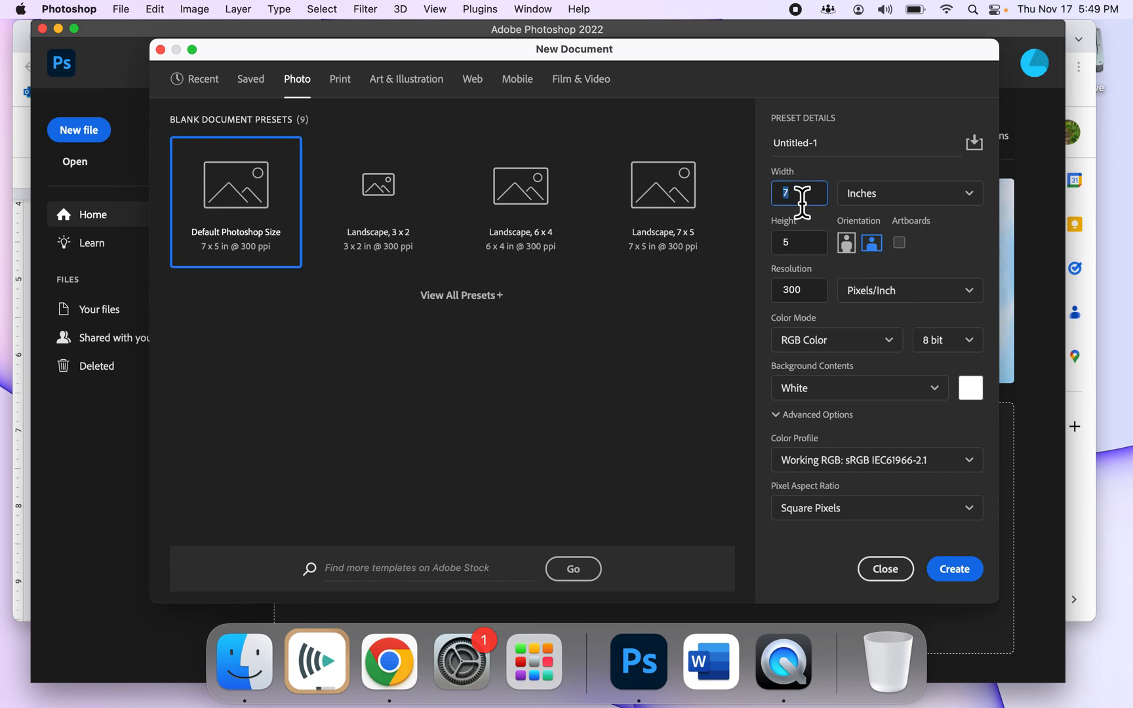
{"action": "type", "text": "8"}
{"action": "left_click", "coordinate": [803, 254]}
{"action": "type", "text": "4"}
{"action": "left_click", "coordinate": [956, 569]}
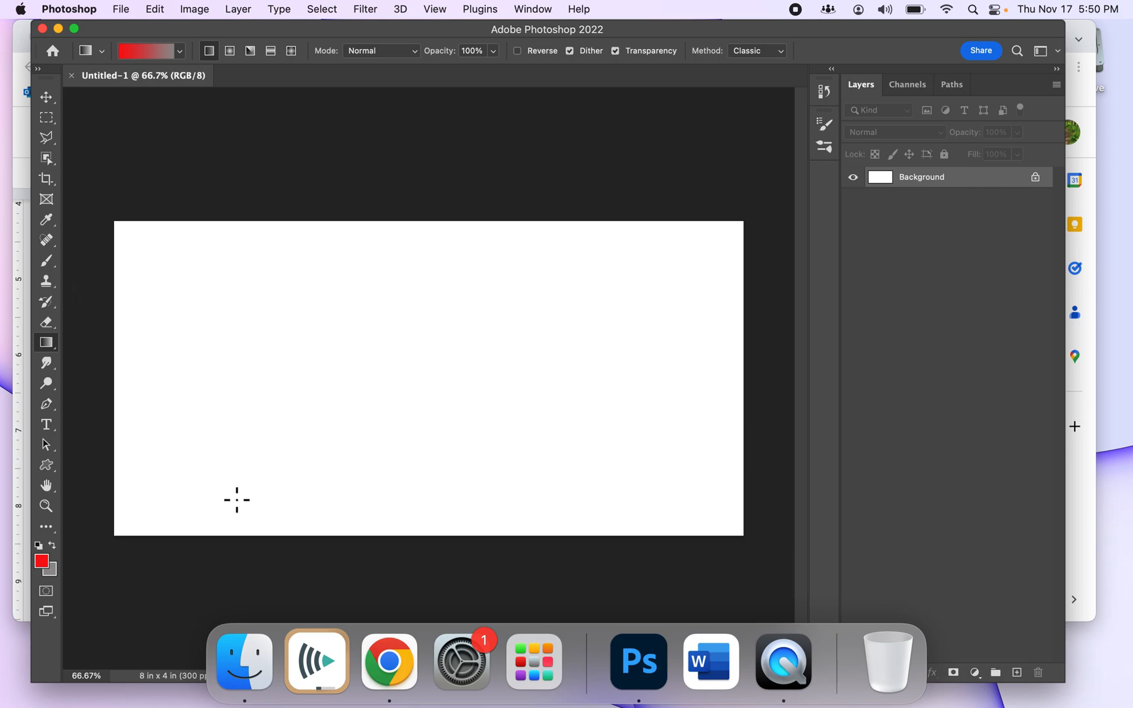
Step: Check the file-saving and background color instructions in the Lynx Banner document in Chrome, and return to Photoshop
{"action": "key", "text": "ctrl+Up"}
{"action": "left_click", "coordinate": [677, 429]}
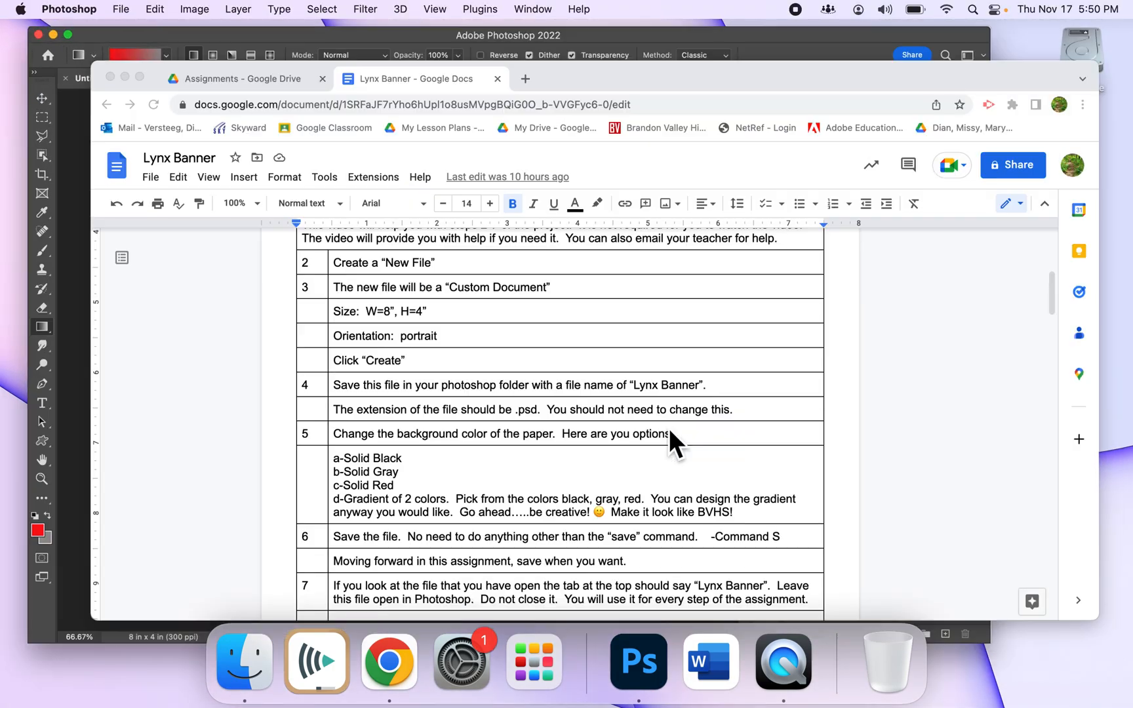
{"action": "scroll", "coordinate": [366, 381], "scroll_direction": "down", "scroll_amount": 3}
{"action": "scroll", "coordinate": [367, 380], "scroll_direction": "down", "scroll_amount": 2}
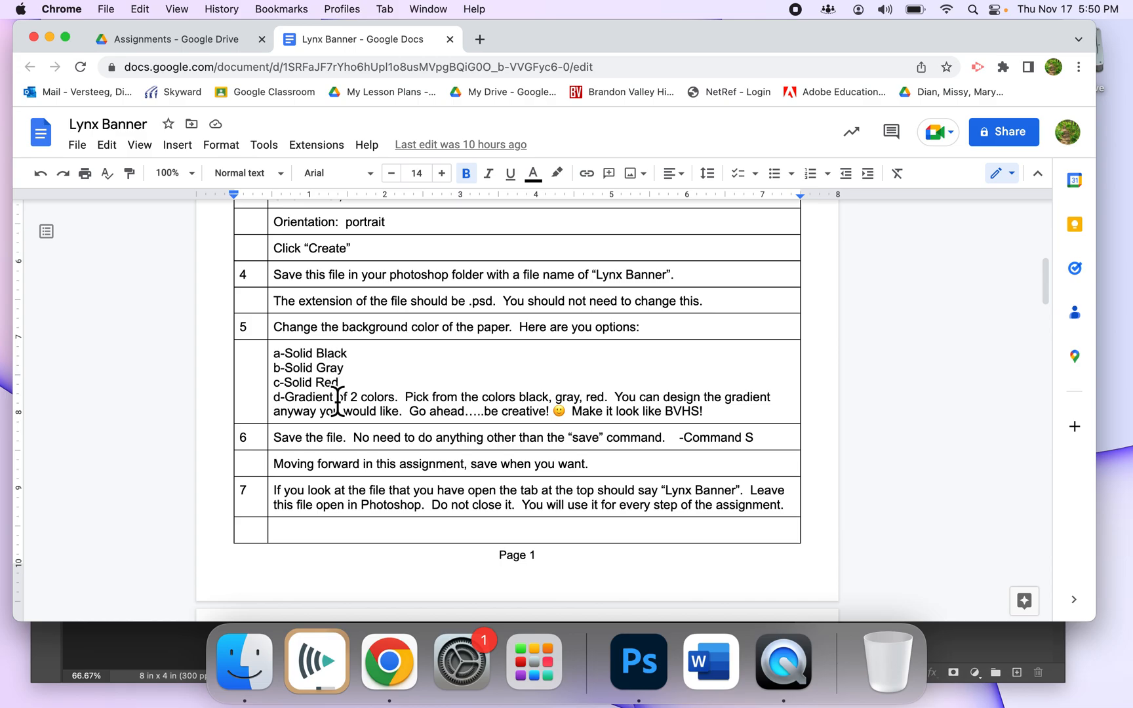
{"action": "key", "text": "ctrl+Up"}
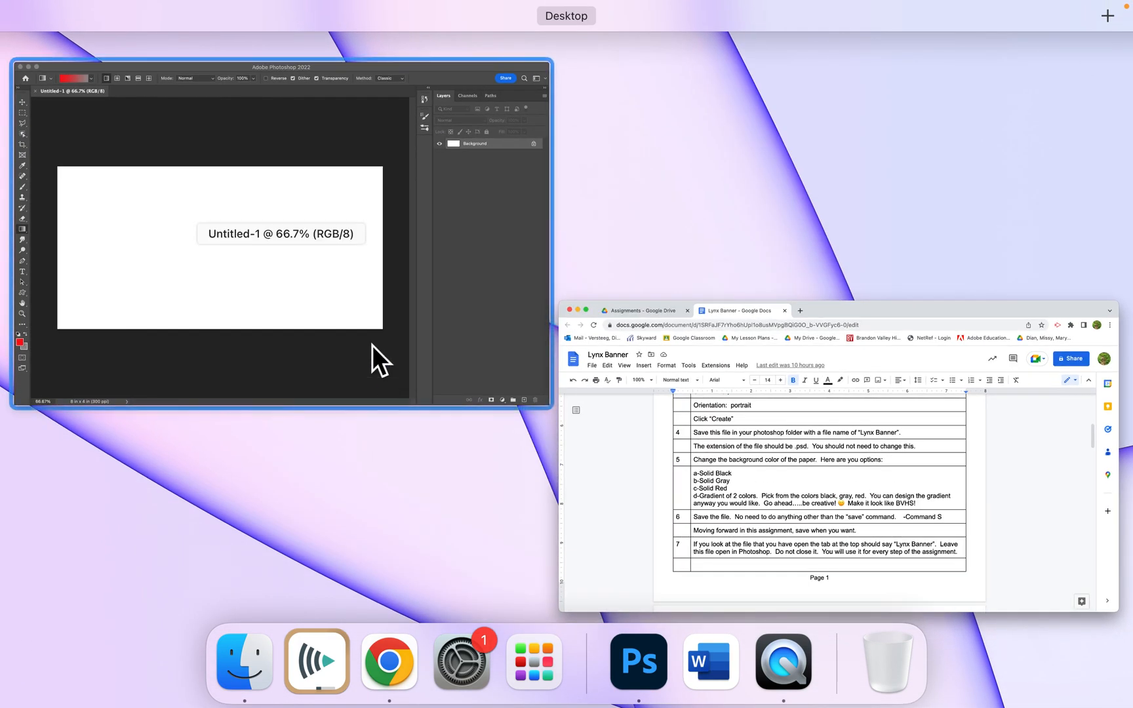
{"action": "left_click", "coordinate": [373, 338]}
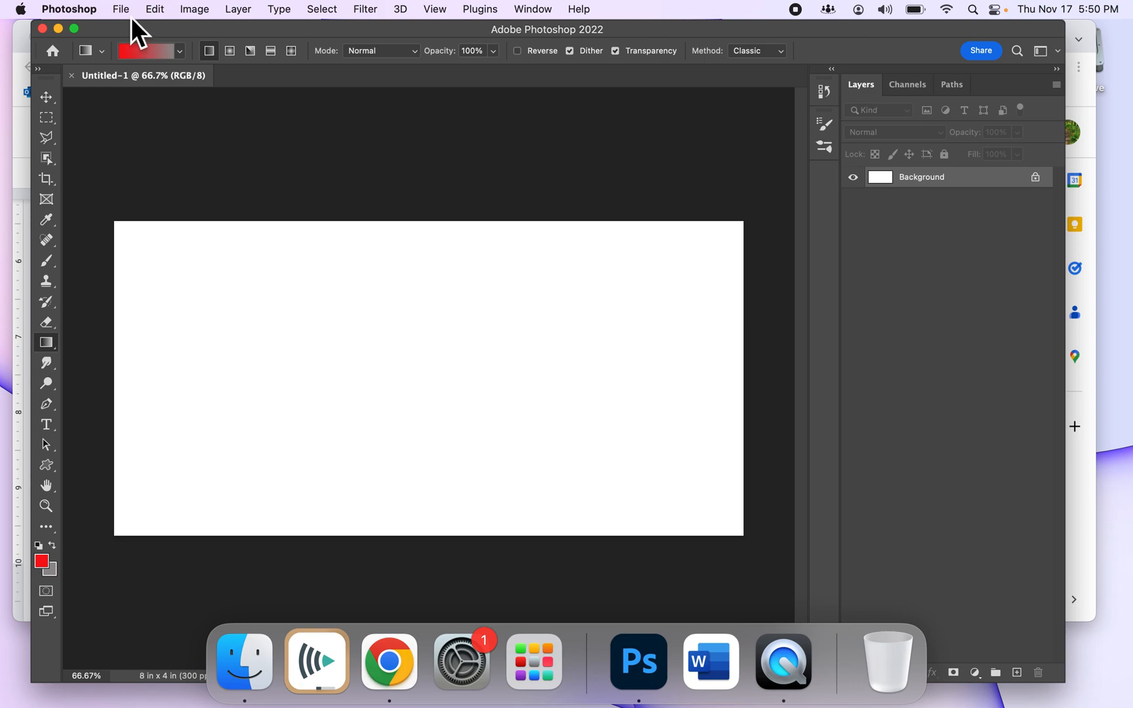
Step: Save the document on the computer as lynxbanner.psd in the lynxbanner folder, replacing the existing file
{"action": "left_click", "coordinate": [130, 18]}
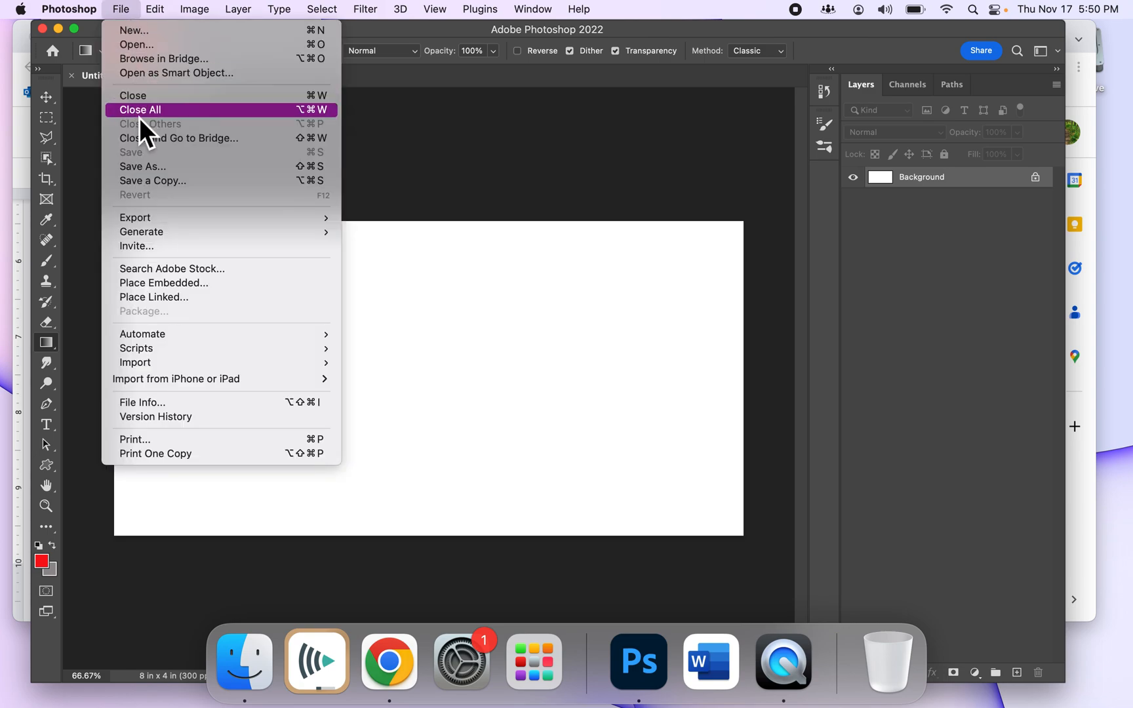
{"action": "left_click", "coordinate": [160, 168]}
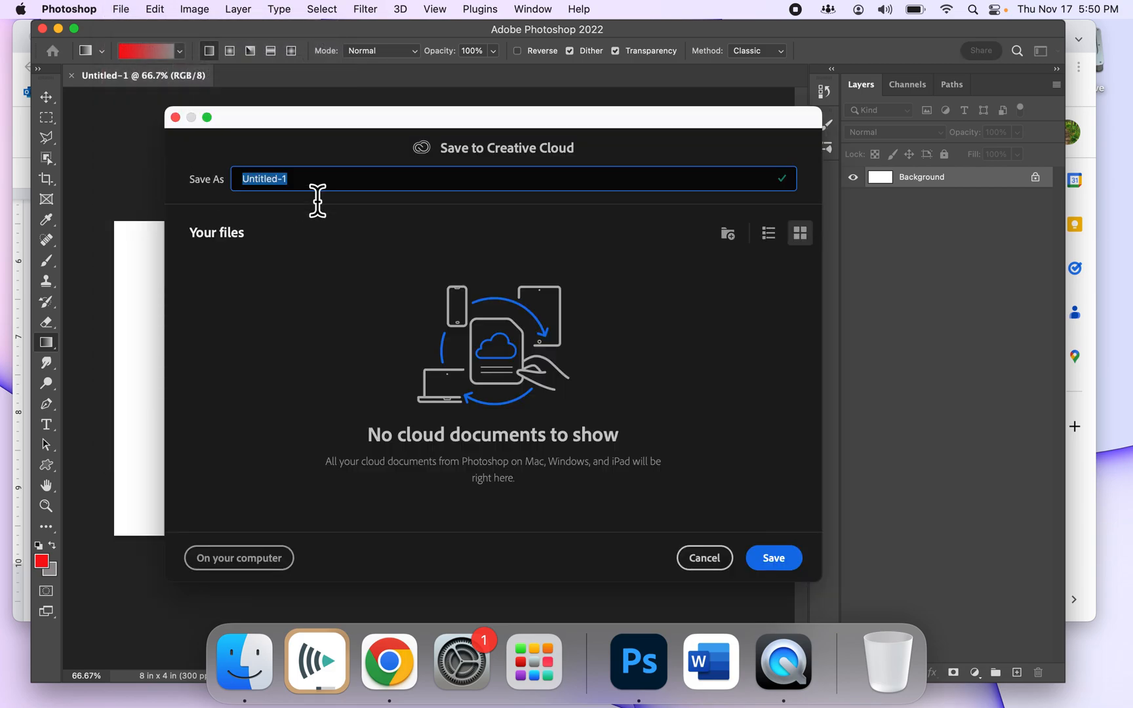
{"action": "left_click_drag", "start_coordinate": [538, 120], "coordinate": [550, 55]}
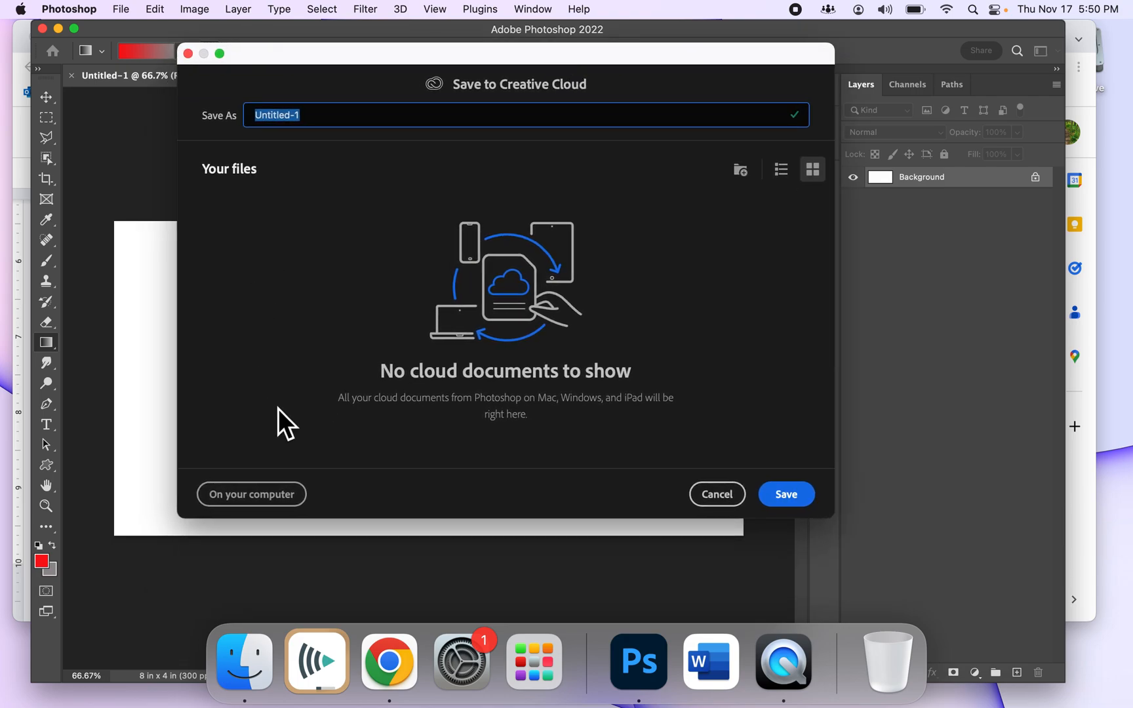
{"action": "left_click", "coordinate": [273, 503]}
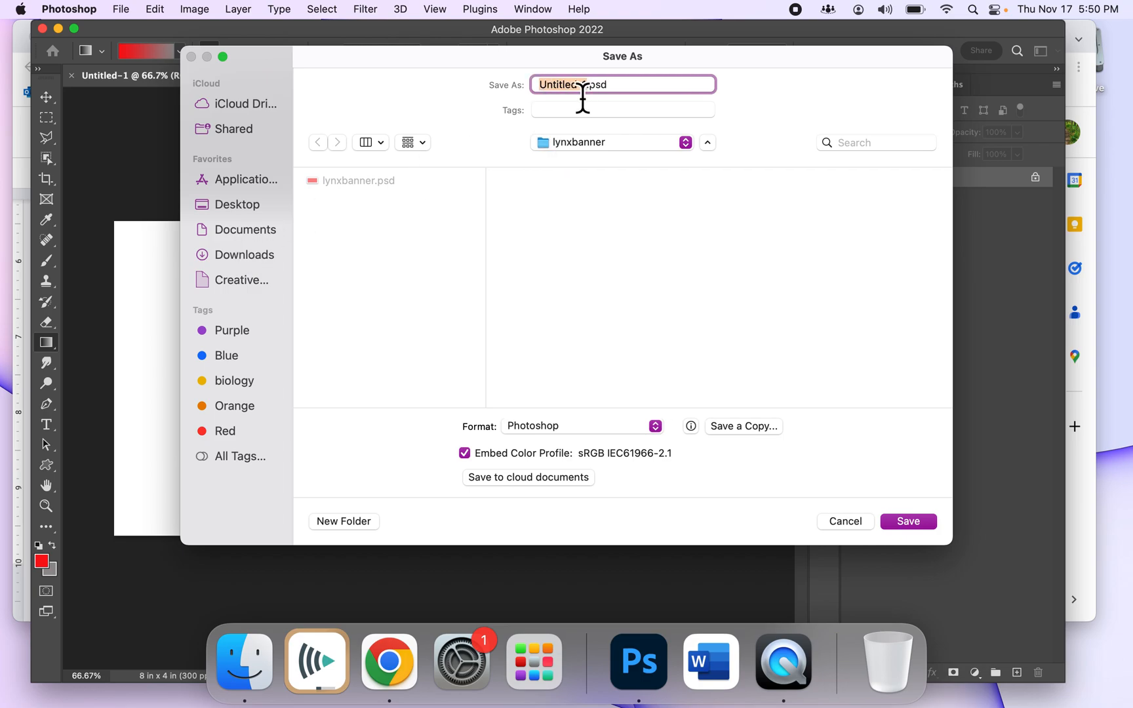
{"action": "type", "text": "lynxbanner"}
{"action": "left_click", "coordinate": [920, 524]}
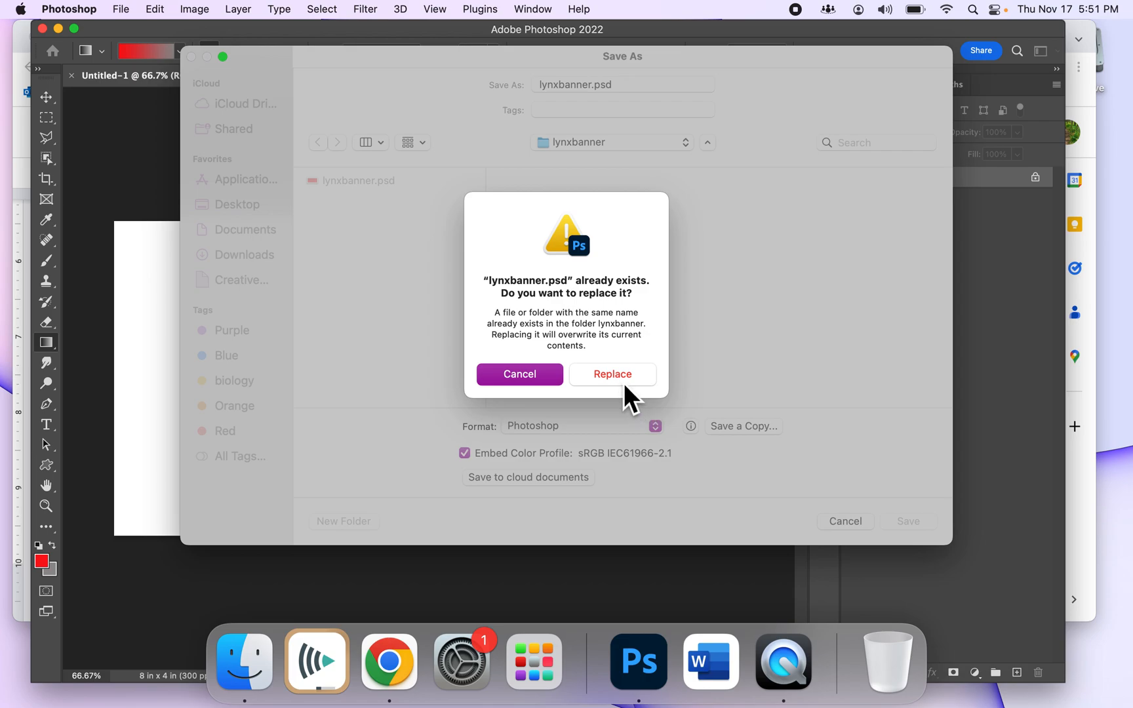
{"action": "left_click", "coordinate": [623, 384]}
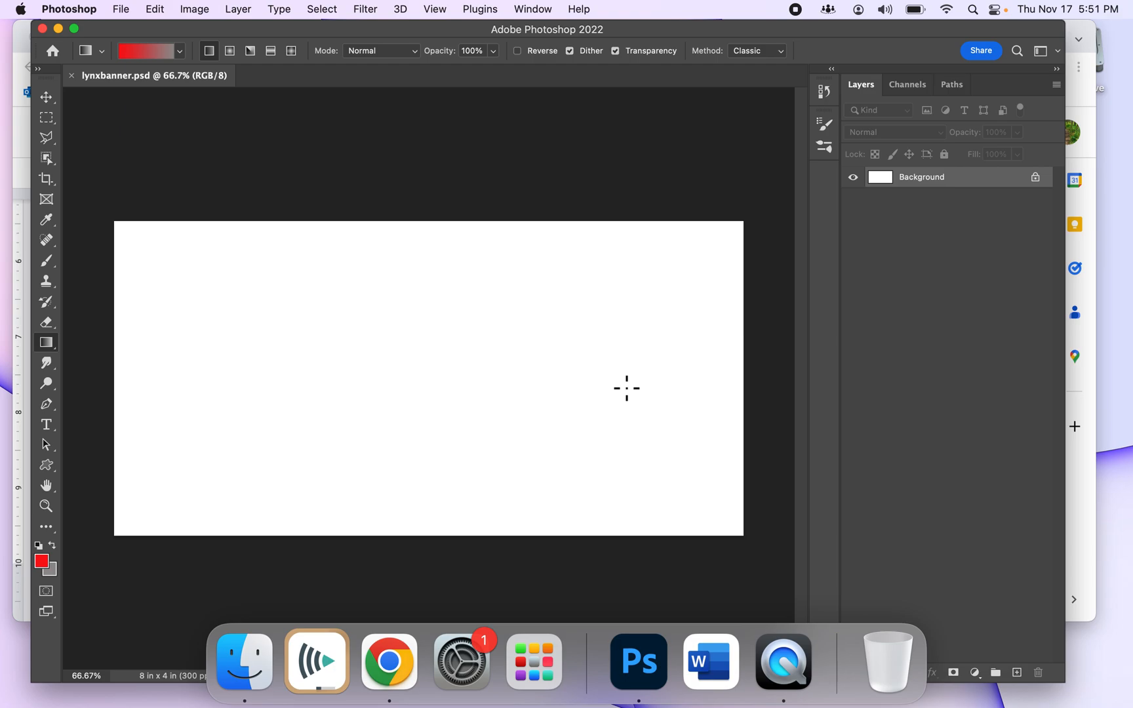
Step: Look up the background color options of step 5 in the Lynx Banner document and go back to Photoshop
{"action": "key", "text": "ctrl+Up"}
{"action": "left_click", "coordinate": [706, 419]}
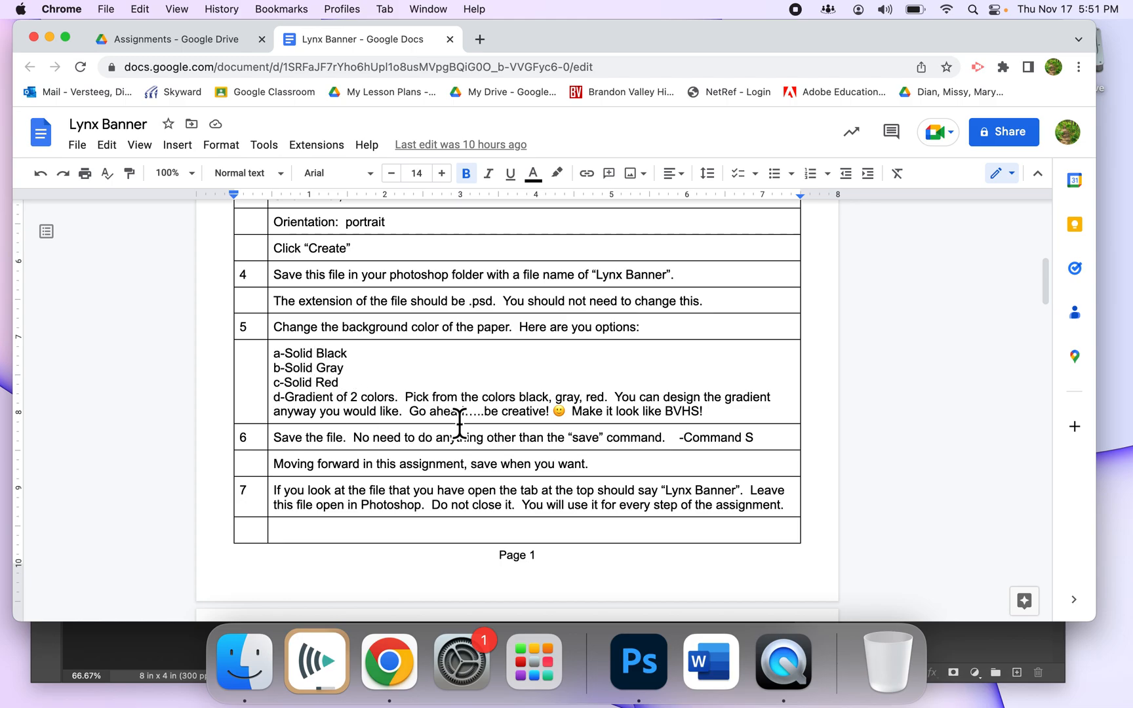
{"action": "key", "text": "ctrl+Up"}
{"action": "left_click", "coordinate": [368, 233]}
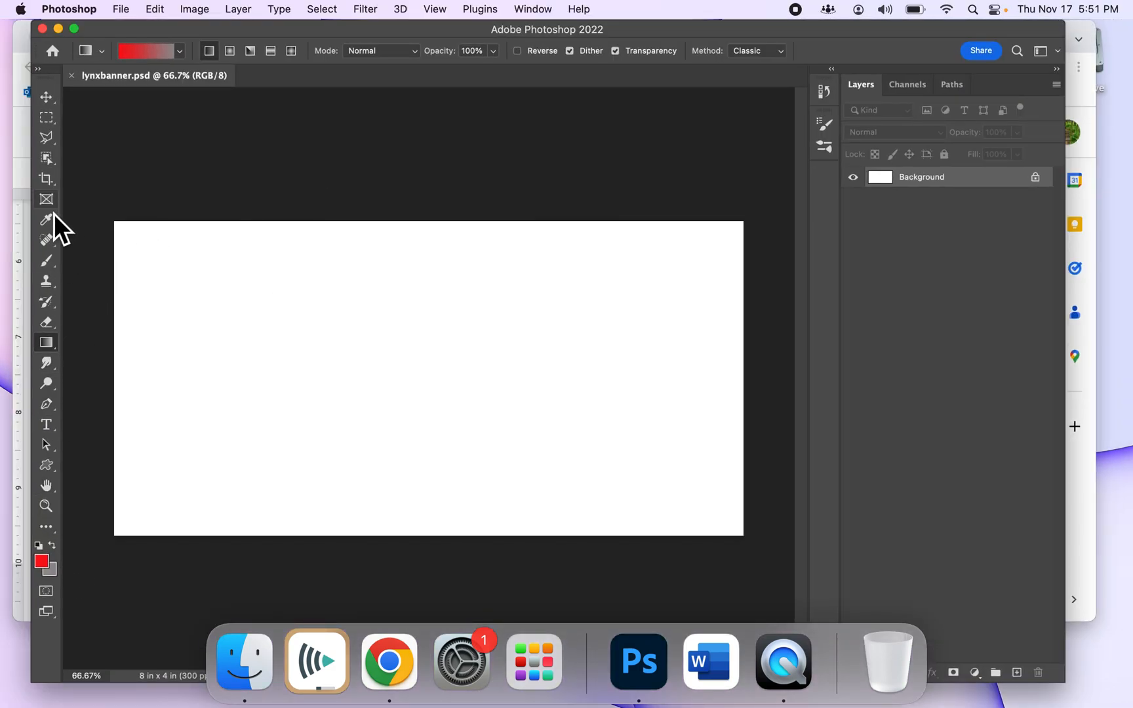
Step: Reset the foreground and background colors to their defaults and set the foreground color to red f20d0d
{"action": "left_click", "coordinate": [41, 548]}
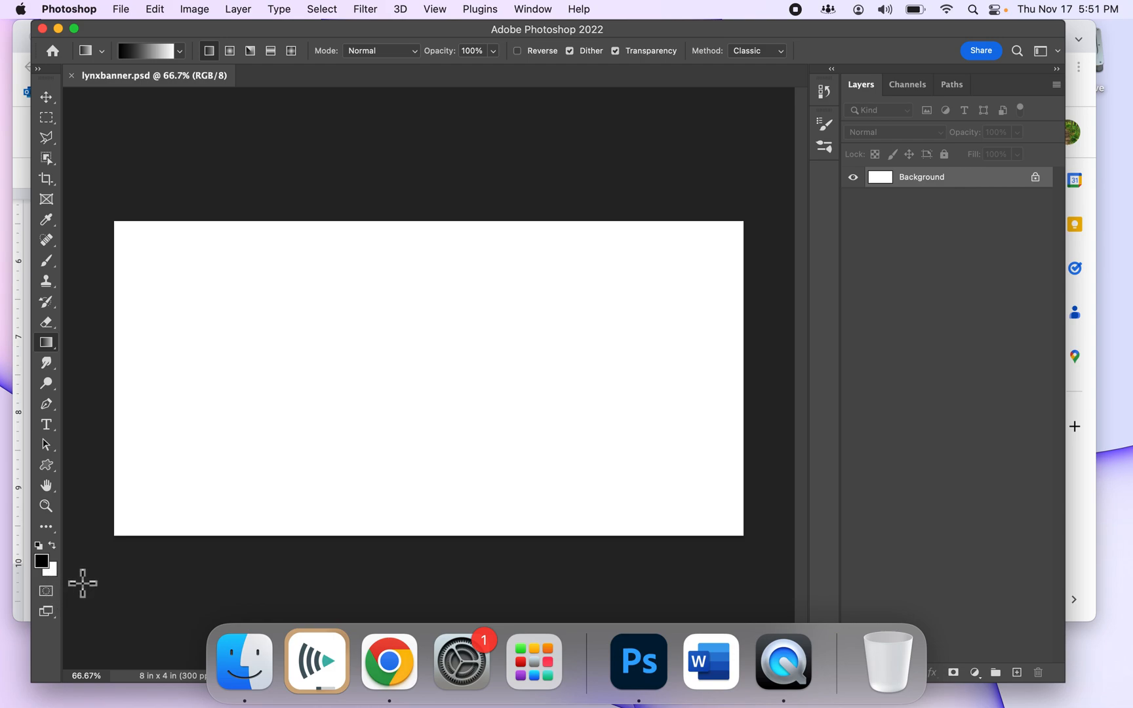
{"action": "left_click", "coordinate": [46, 564]}
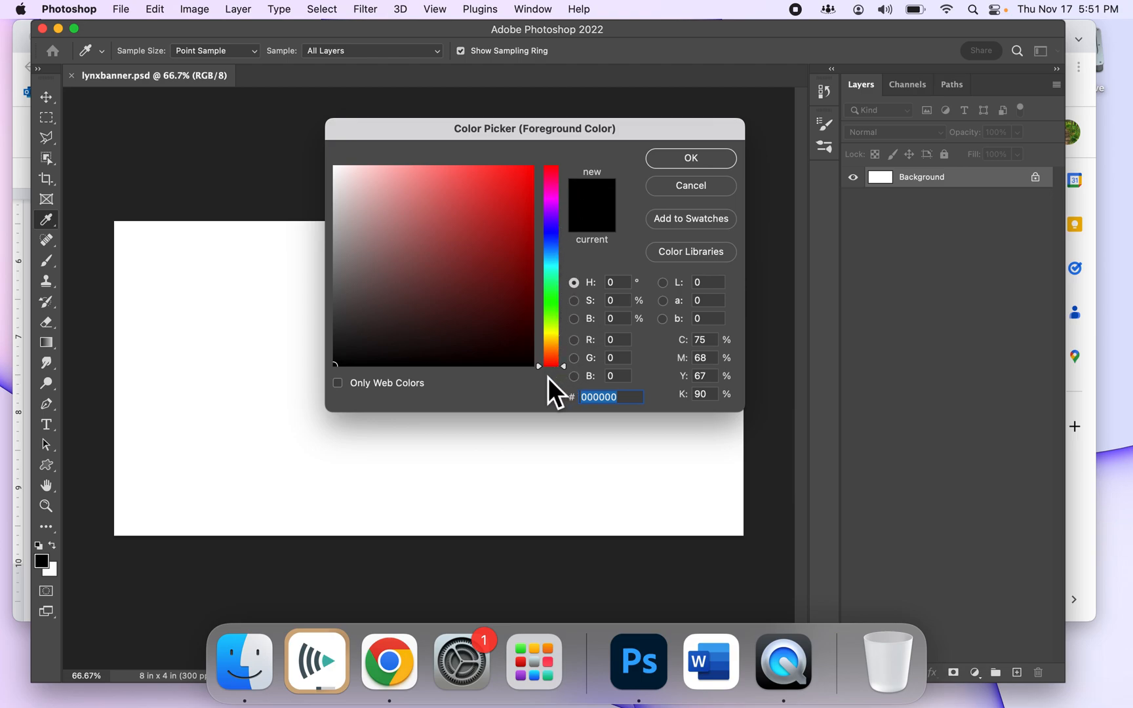
{"action": "left_click_drag", "start_coordinate": [546, 368], "coordinate": [554, 164]}
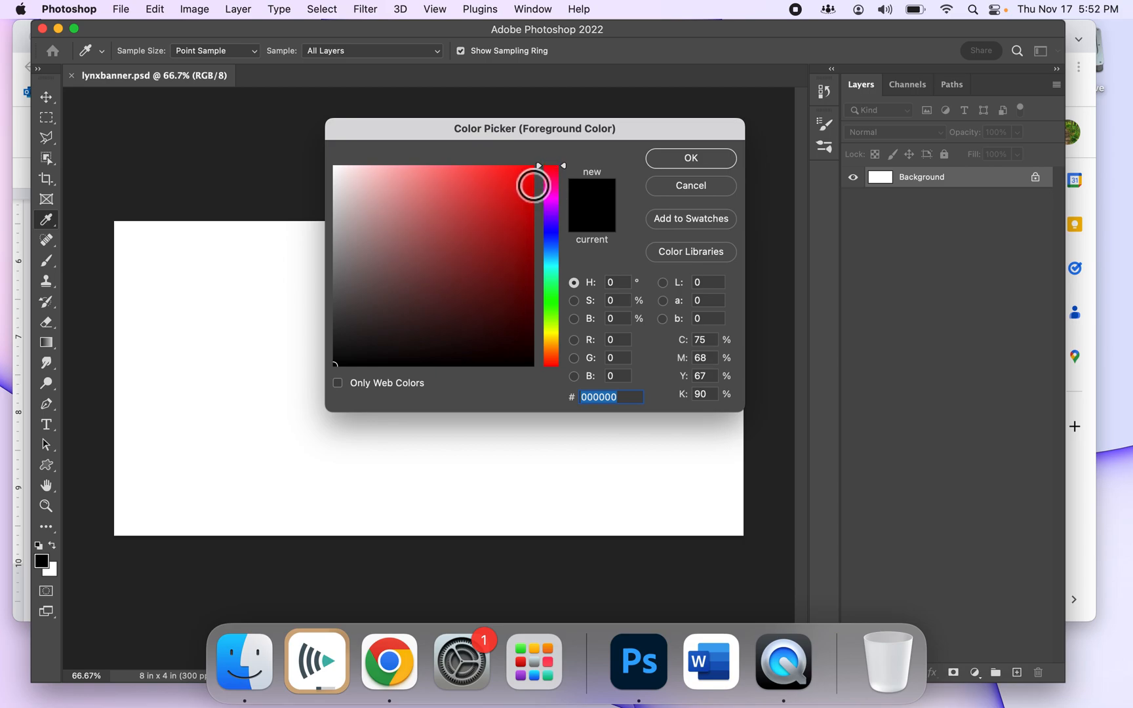
{"action": "left_click", "coordinate": [524, 175]}
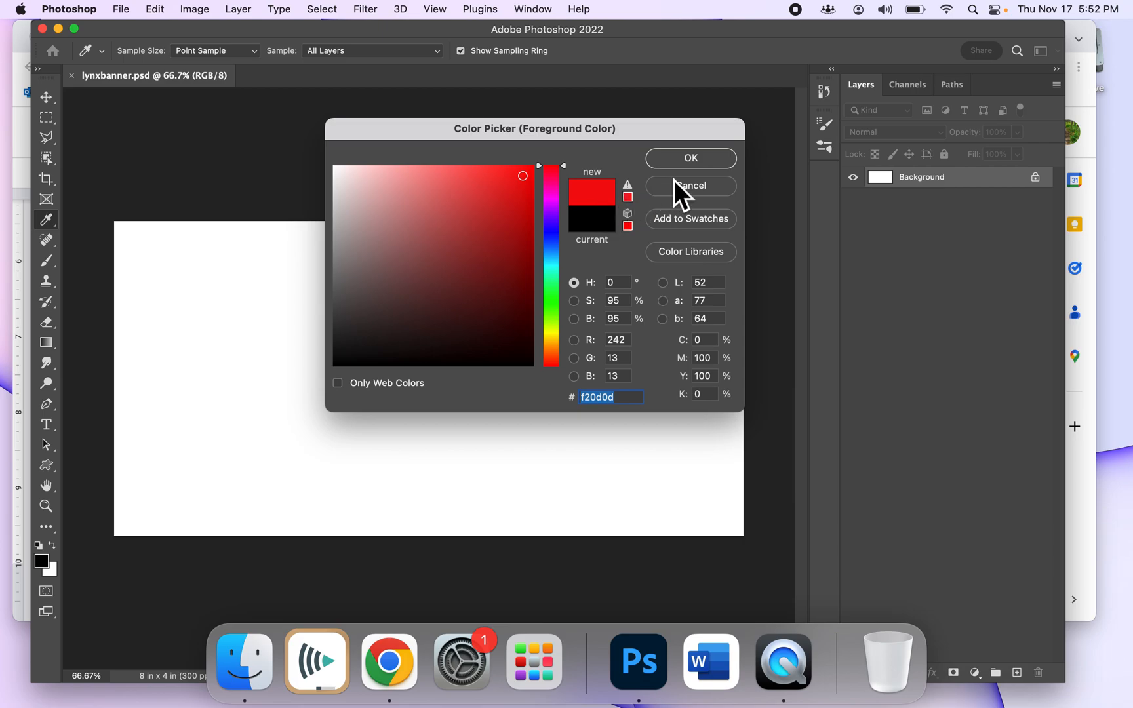
{"action": "left_click", "coordinate": [692, 159]}
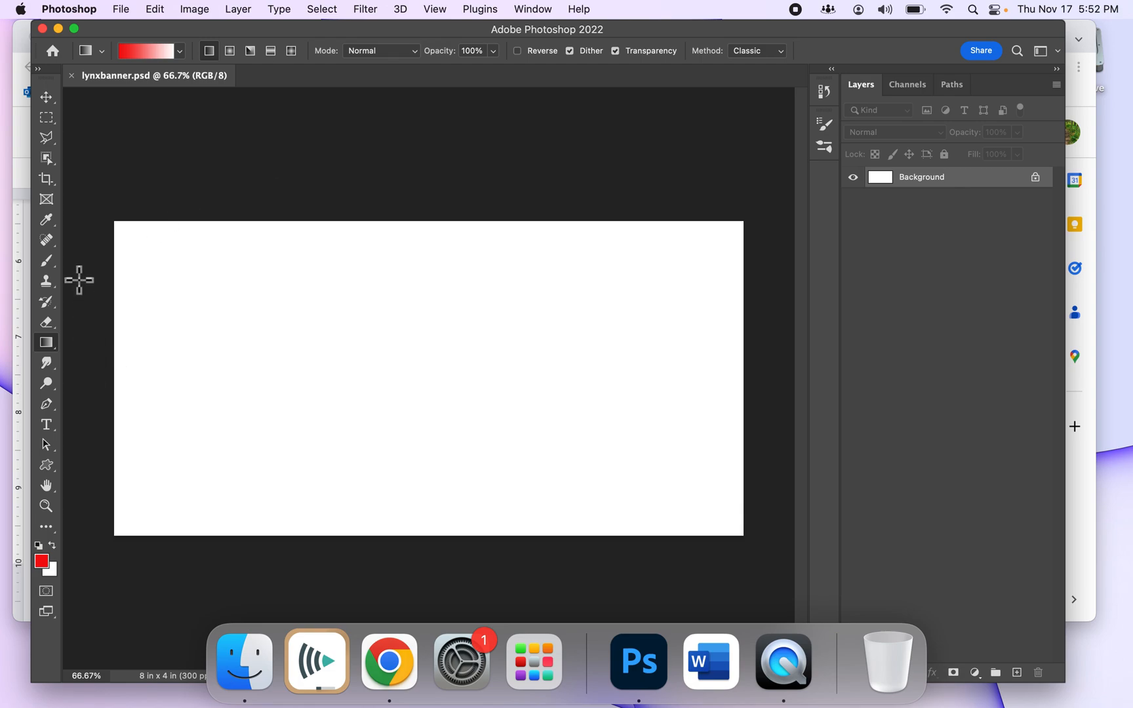
Step: Fill the whole canvas with the red foreground color using the Paint Bucket tool
{"action": "left_click", "coordinate": [53, 352]}
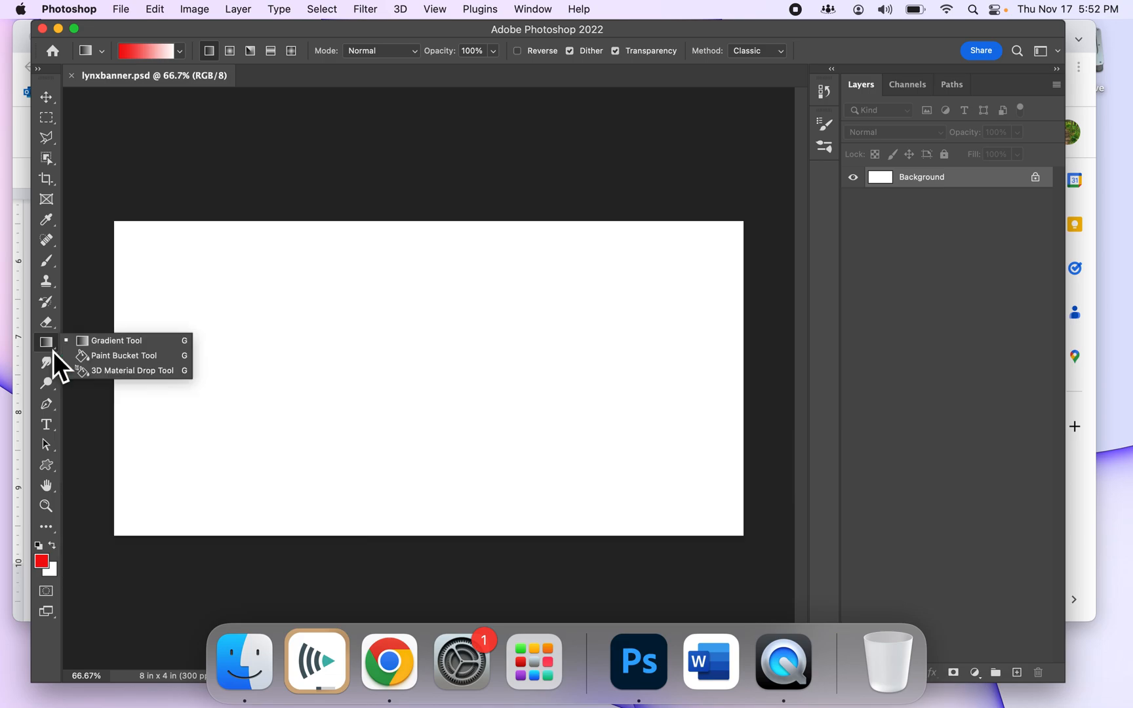
{"action": "left_click", "coordinate": [108, 360]}
{"action": "left_click", "coordinate": [400, 309]}
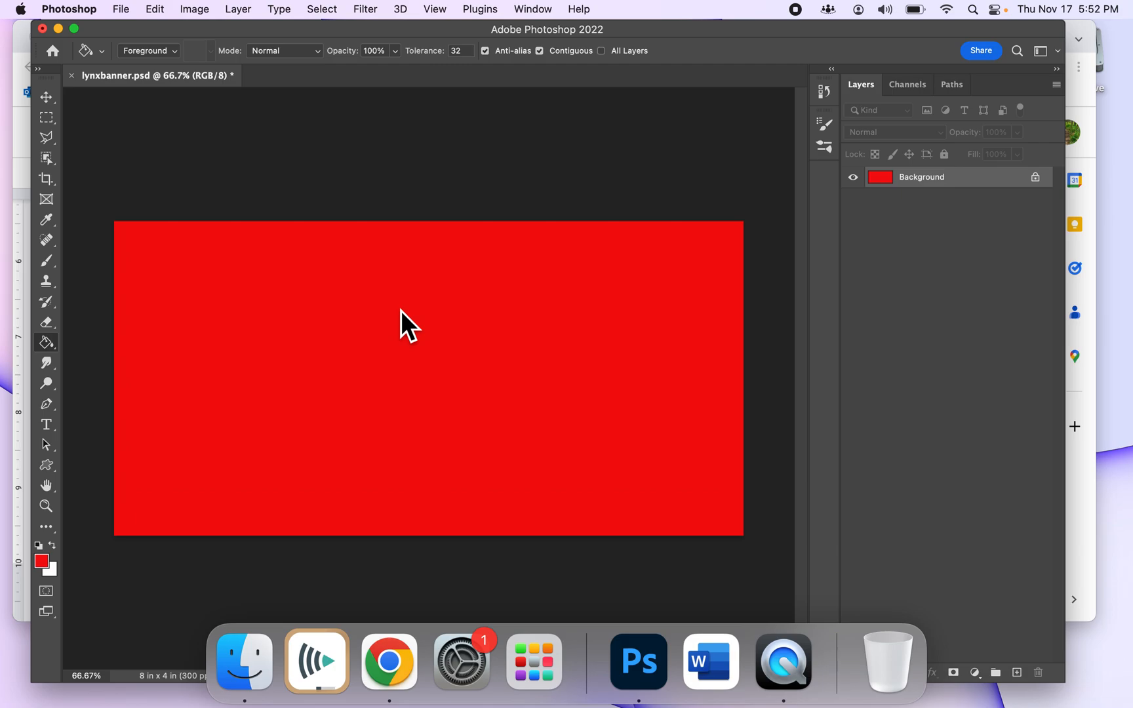
Step: Review the two-color gradient option in the Lynx Banner document and return to the Photoshop canvas
{"action": "key", "text": "ctrl+Up"}
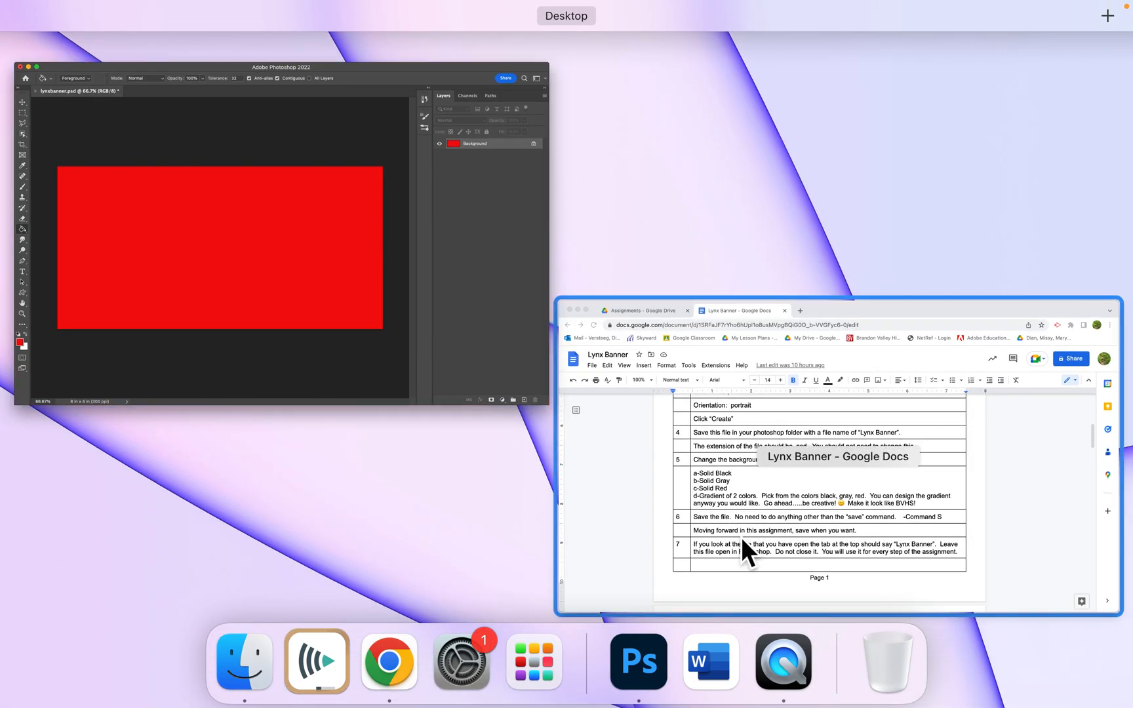
{"action": "left_click", "coordinate": [735, 538]}
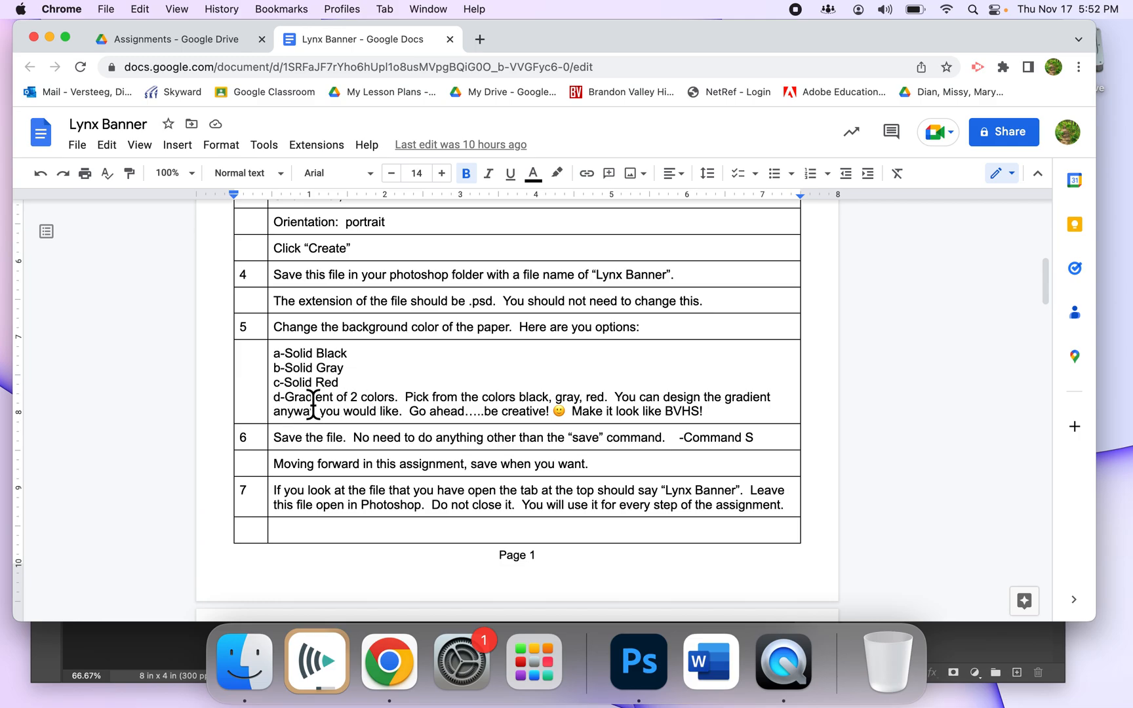
{"action": "key", "text": "ctrl+Up"}
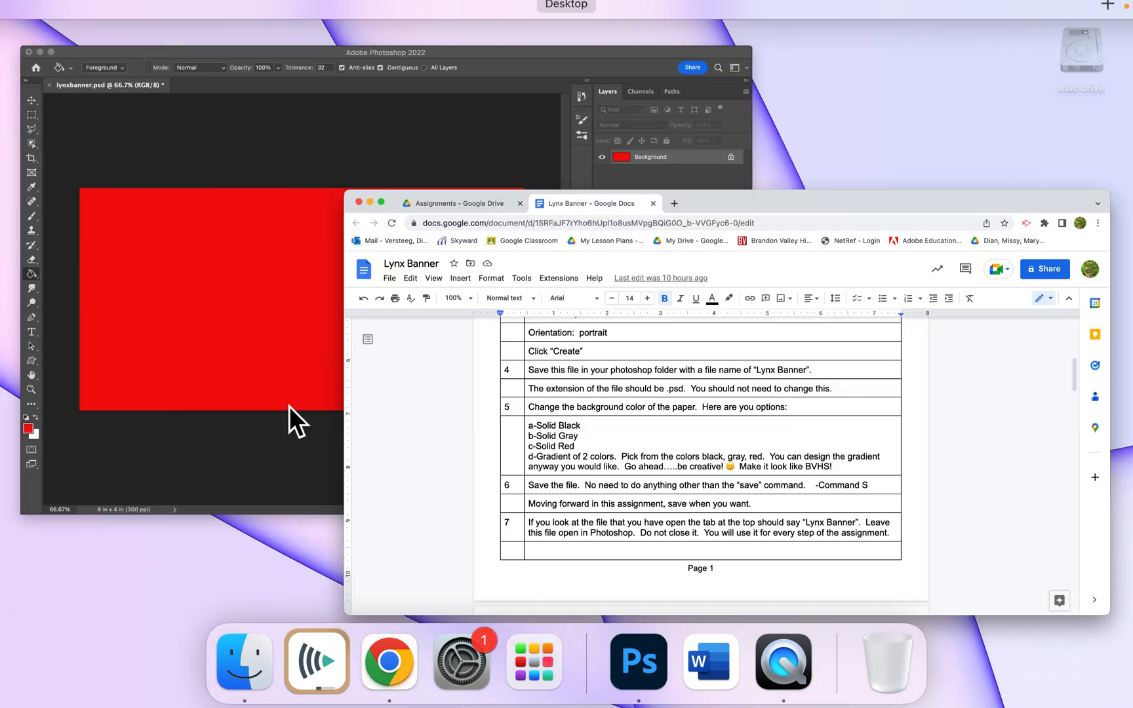
{"action": "left_click", "coordinate": [283, 378]}
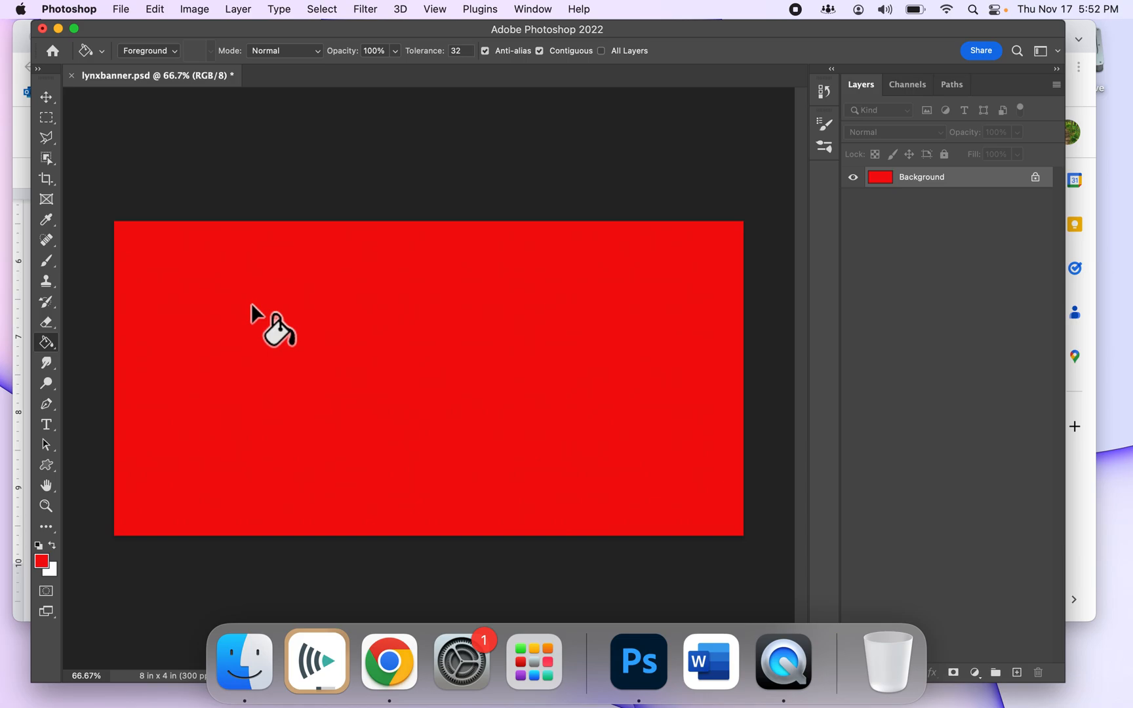
Step: Set the background color to gray a6a3a3 and activate the Gradient tool
{"action": "left_click", "coordinate": [57, 574]}
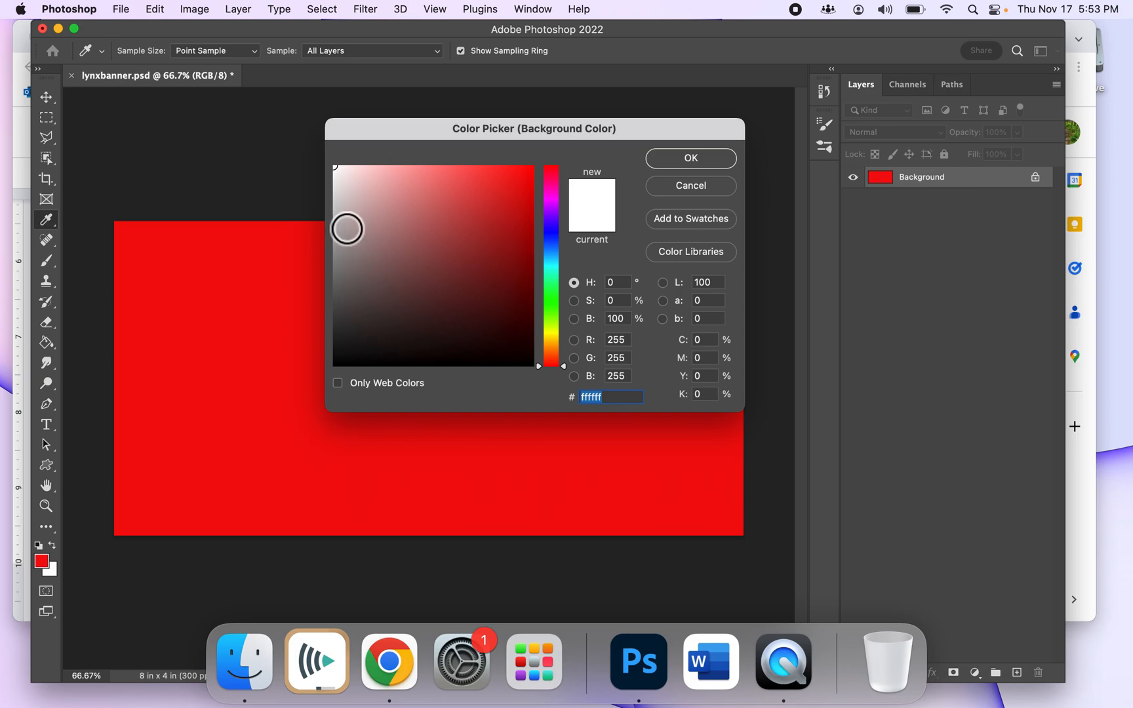
{"action": "left_click", "coordinate": [337, 236]}
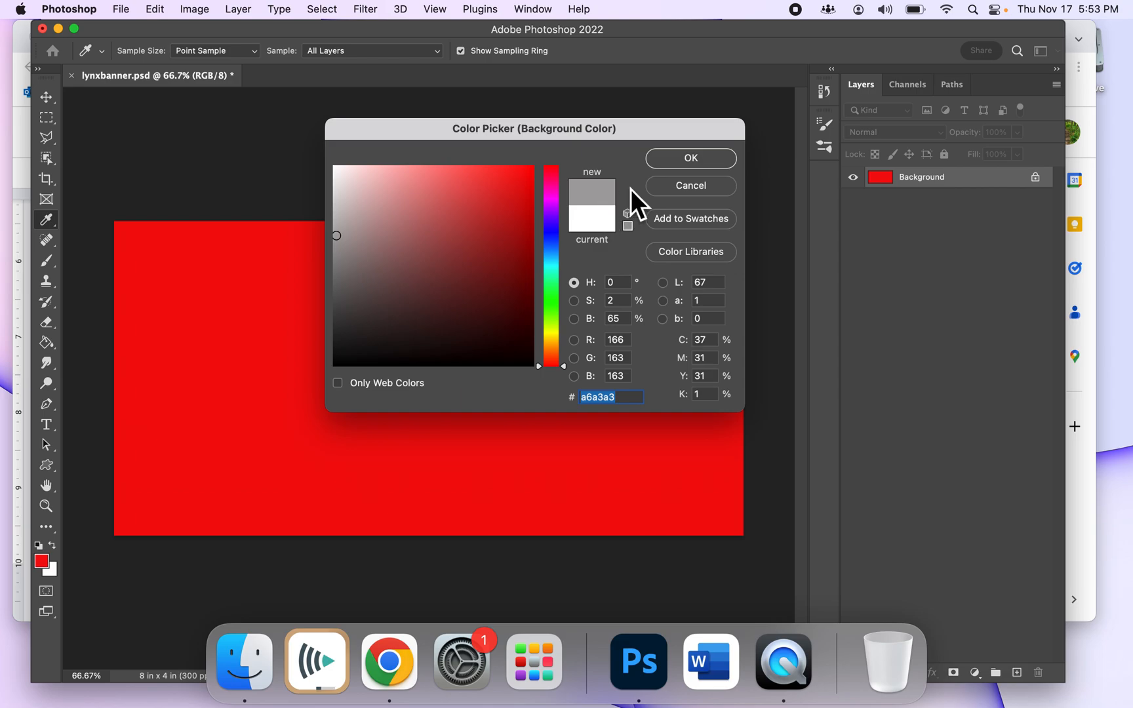
{"action": "left_click", "coordinate": [714, 160]}
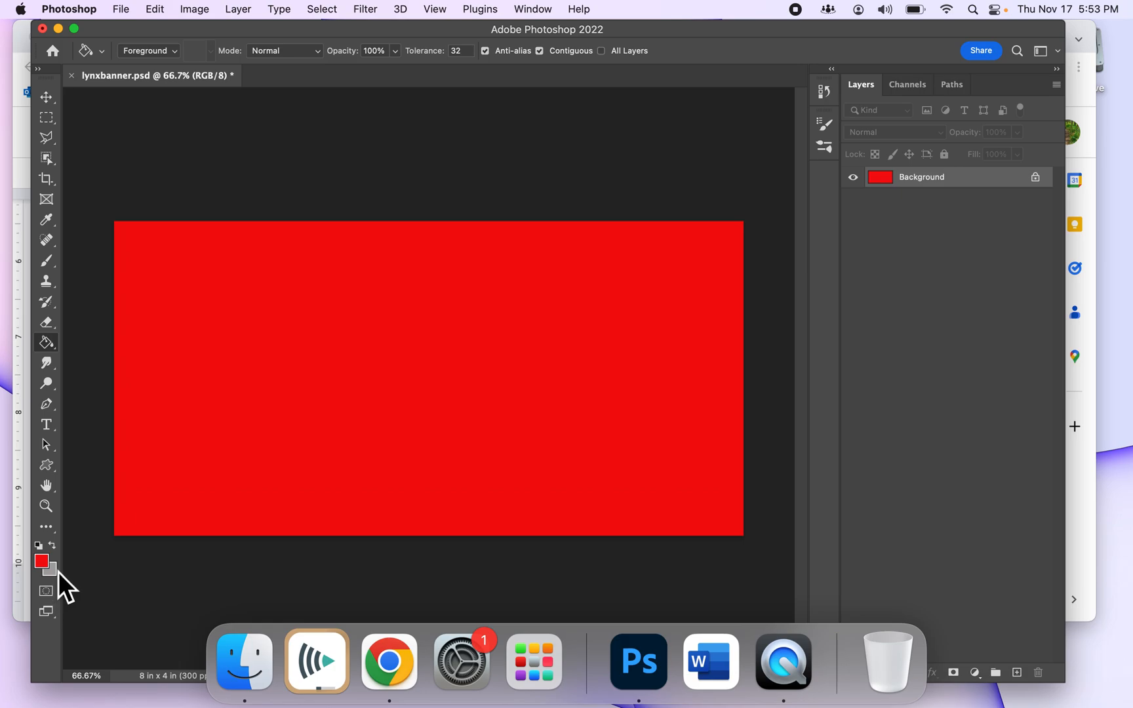
{"action": "right_click", "coordinate": [51, 352]}
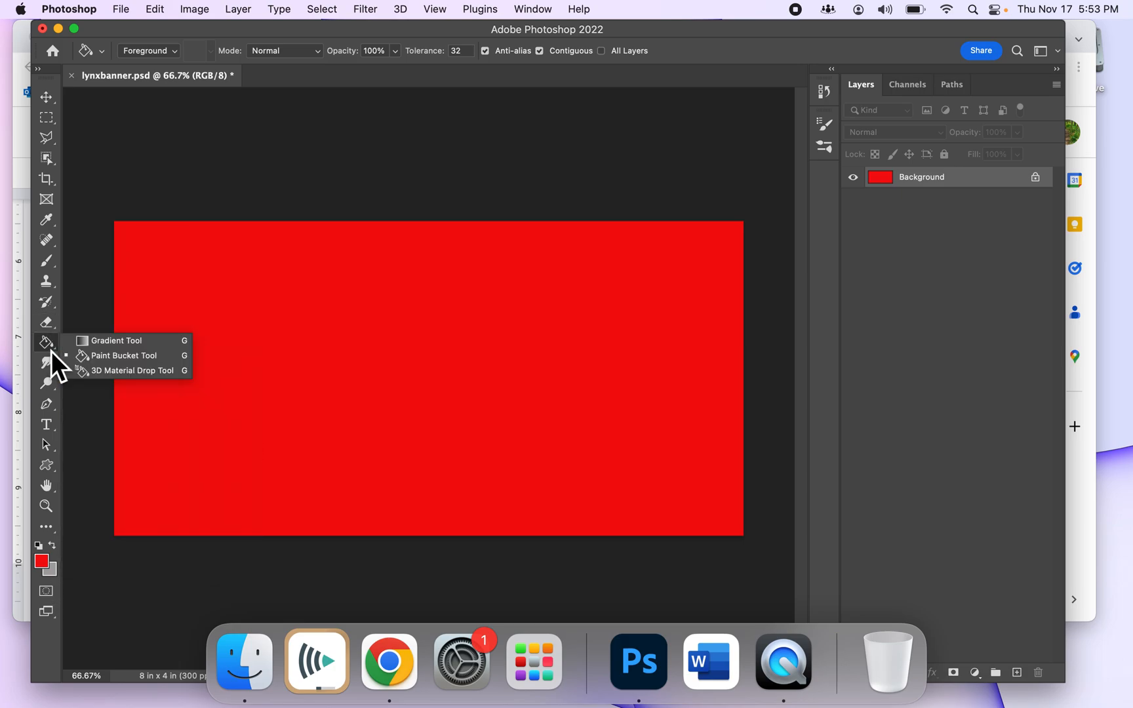
{"action": "left_click", "coordinate": [126, 343]}
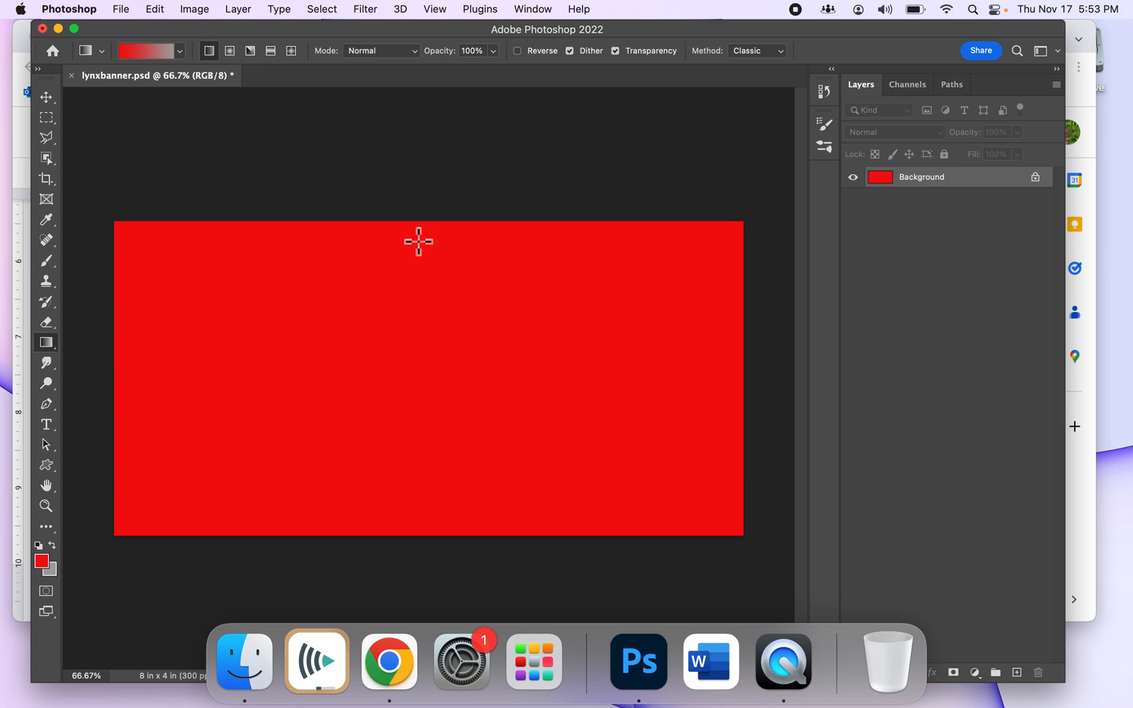
Step: Try red-to-gray linear gradients on the banner canvas in vertical, horizontal and diagonal directions, with both long and short color transitions
{"action": "left_click_drag", "start_coordinate": [411, 234], "coordinate": [423, 524]}
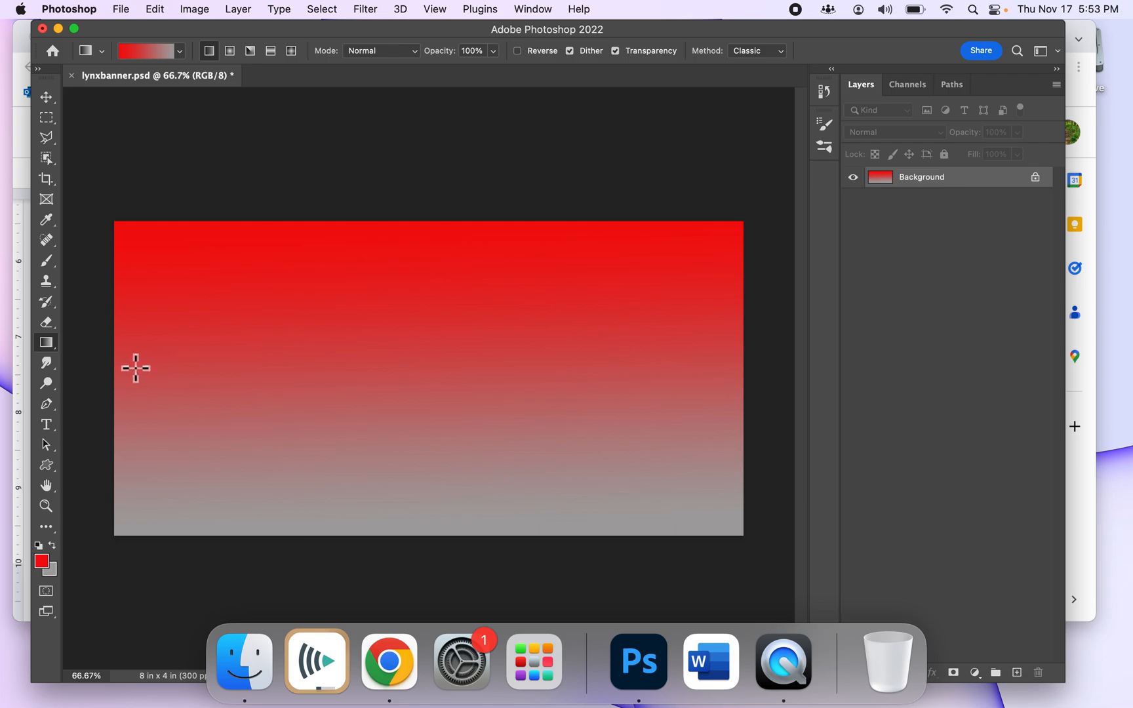
{"action": "left_click_drag", "start_coordinate": [133, 369], "coordinate": [711, 397]}
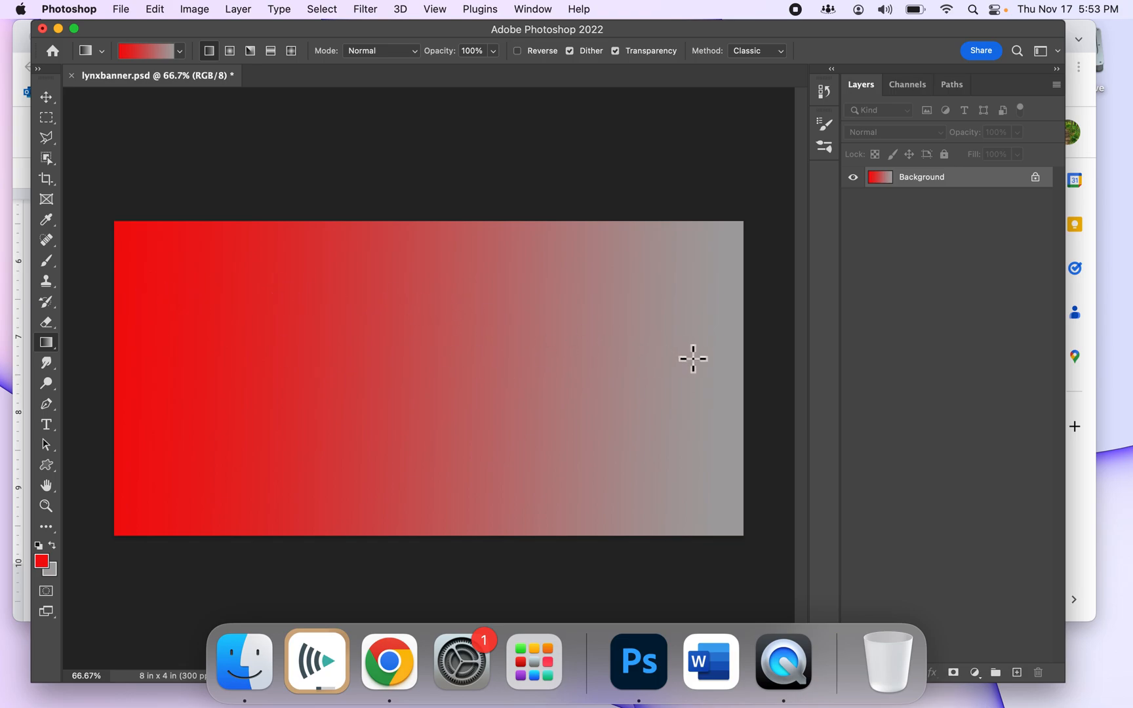
{"action": "left_click_drag", "start_coordinate": [703, 257], "coordinate": [182, 470]}
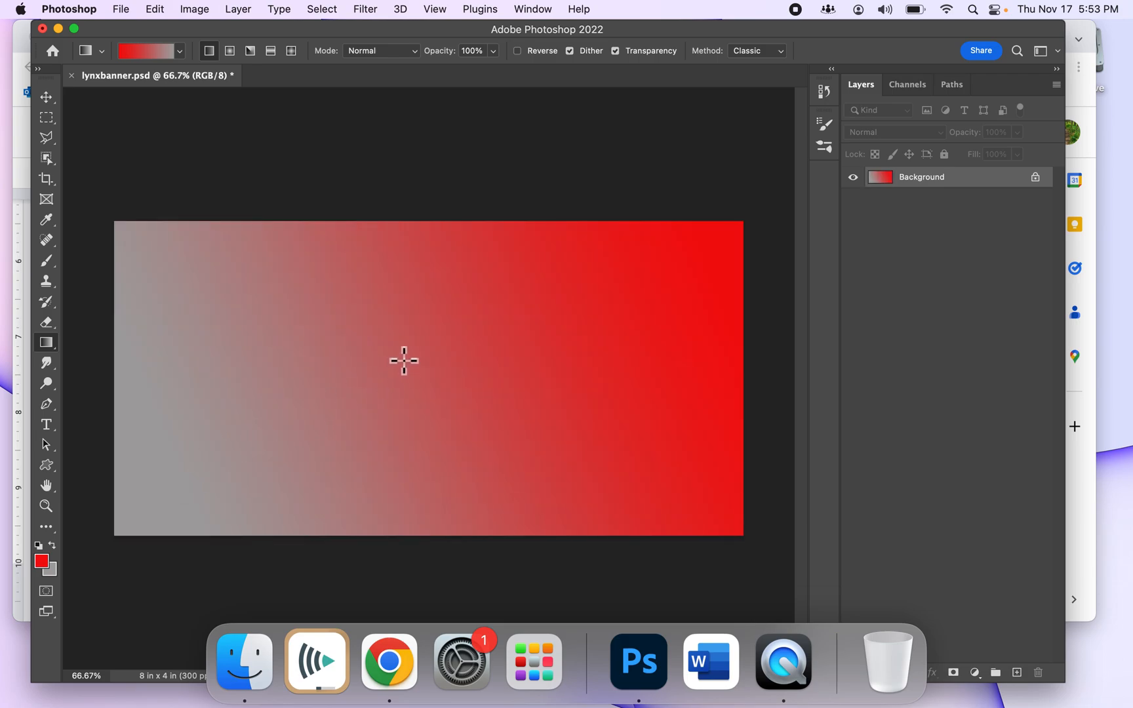
{"action": "left_click_drag", "start_coordinate": [399, 353], "coordinate": [434, 369]}
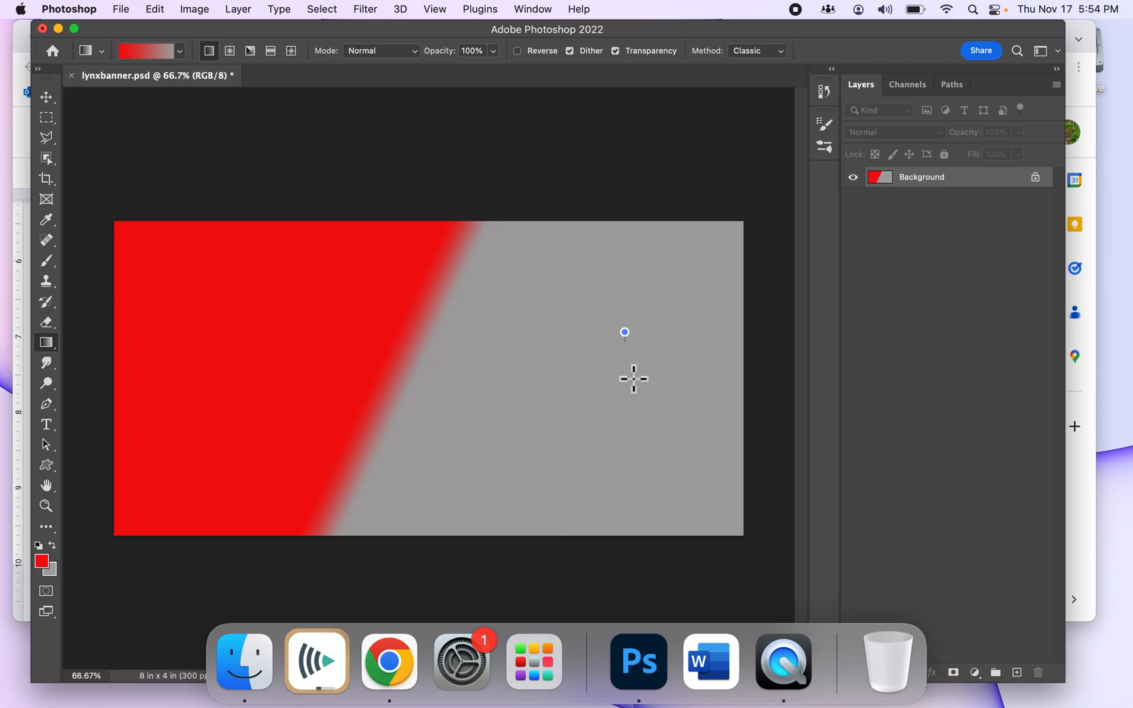
{"action": "left_click_drag", "start_coordinate": [213, 310], "coordinate": [223, 373]}
{"action": "left_click_drag", "start_coordinate": [174, 307], "coordinate": [686, 472]}
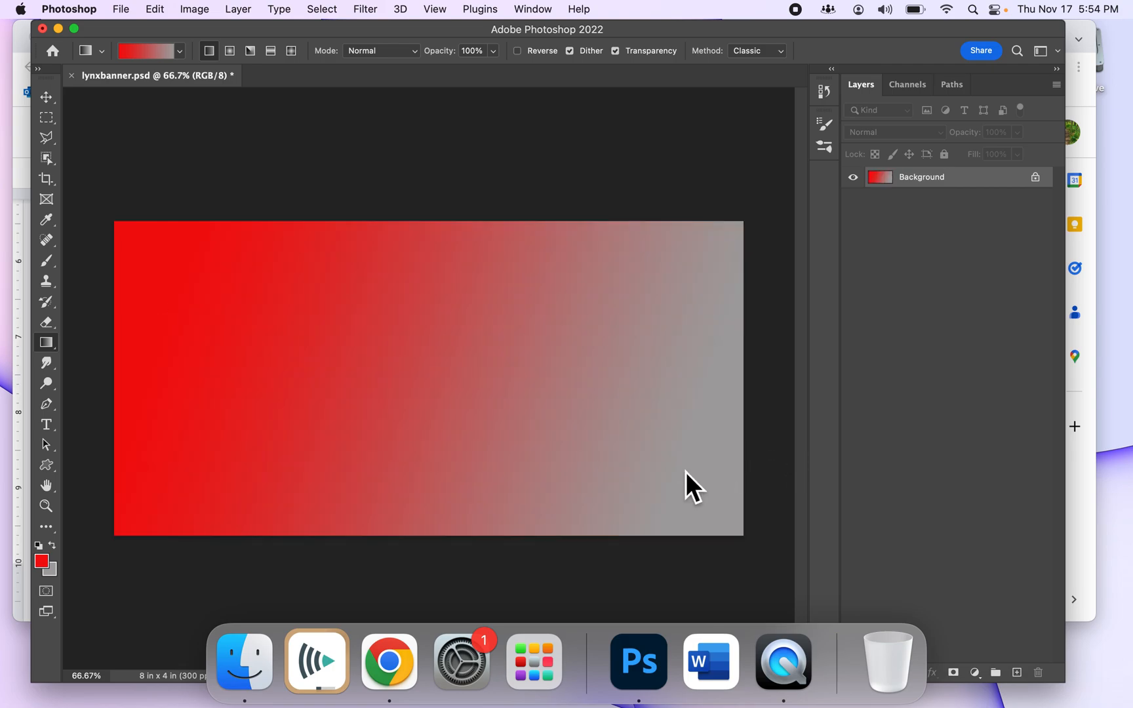
{"action": "left_click_drag", "start_coordinate": [270, 313], "coordinate": [312, 360]}
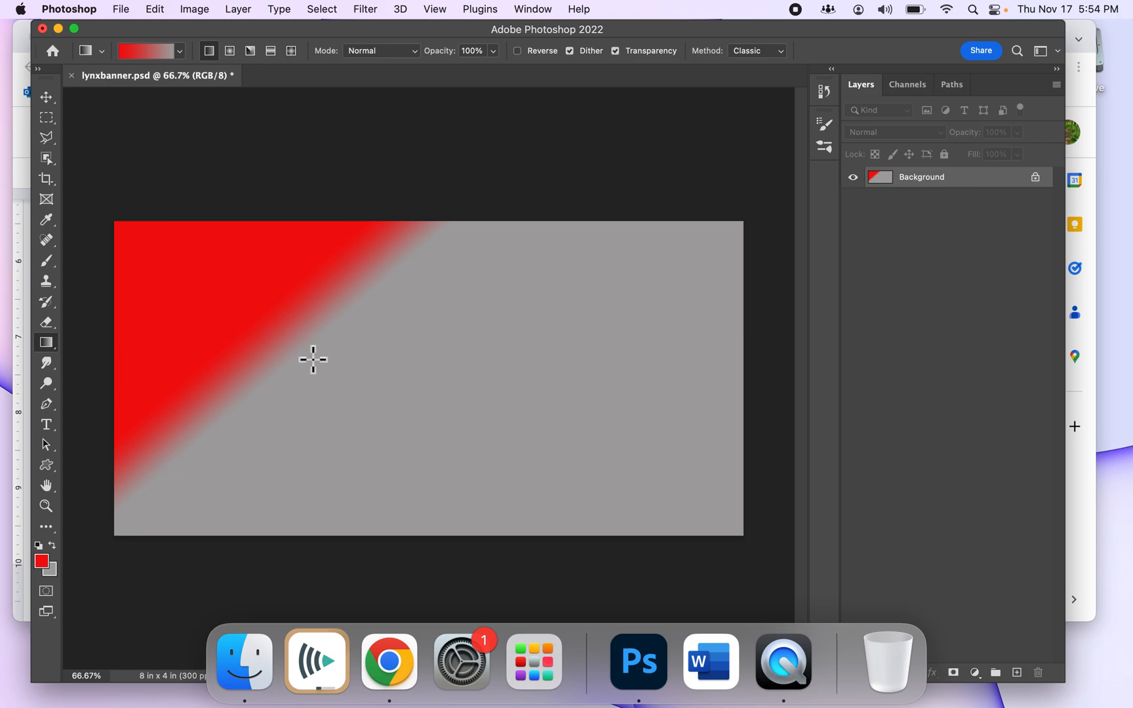
Step: Fill the canvas with a diagonal linear gradient running from red near the upper-left corner to gray near the lower-right corner
{"action": "left_click_drag", "start_coordinate": [133, 255], "coordinate": [727, 511]}
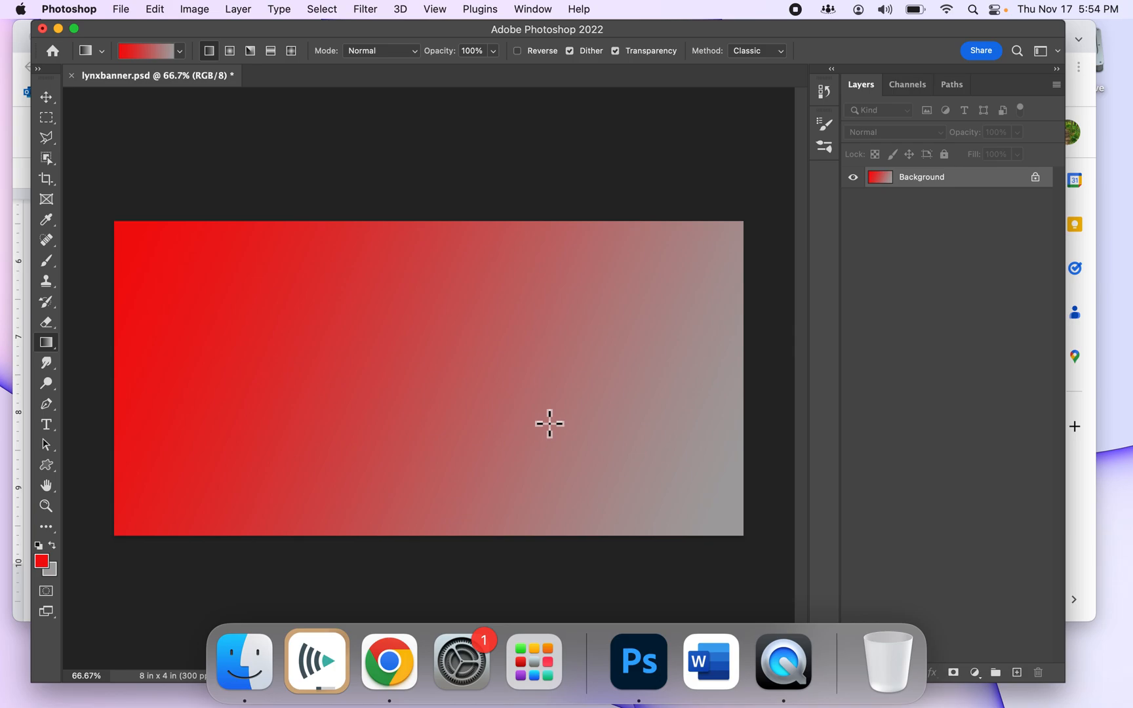
Step: Check the save instructions in the Lynx Banner Google Docs document, then return to Photoshop and save lynxbanner.psd
{"action": "key", "text": "ctrl+Up"}
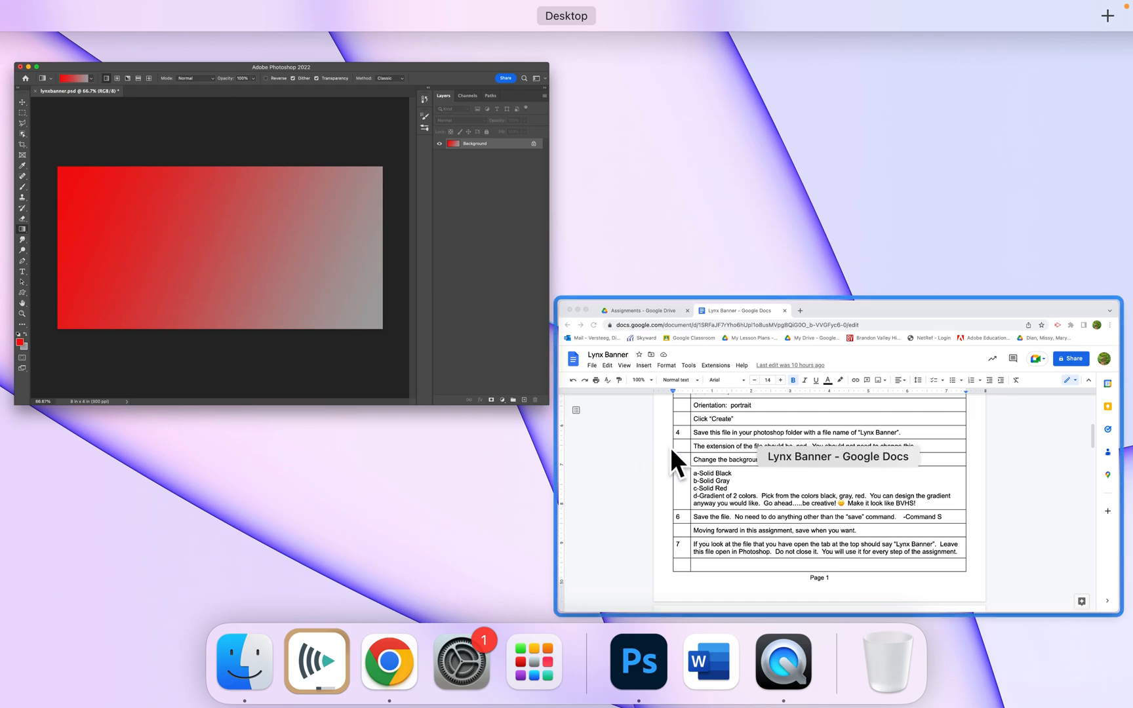
{"action": "left_click", "coordinate": [670, 448]}
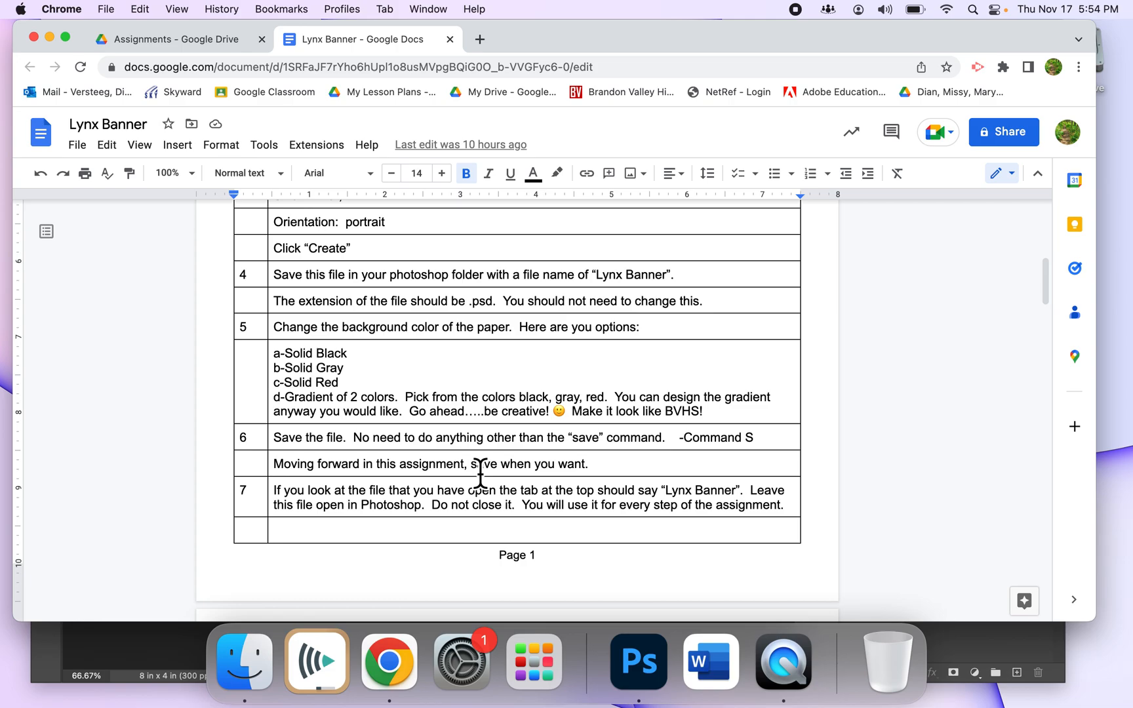
{"action": "key", "text": "ctrl+Up"}
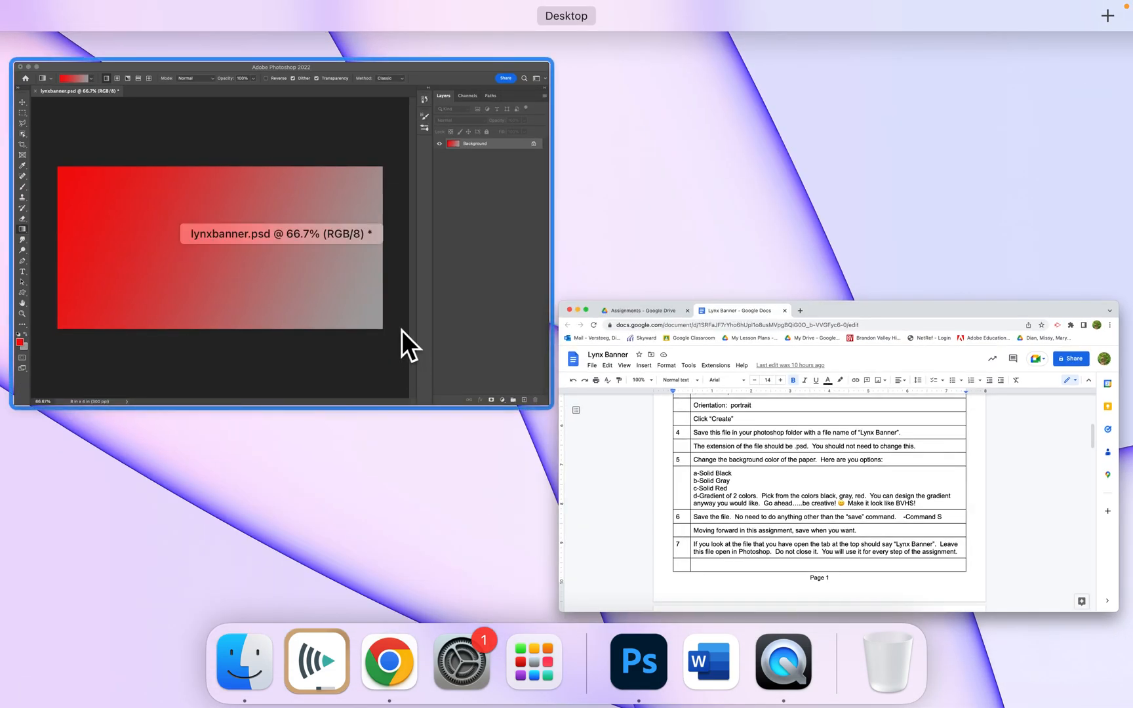
{"action": "left_click", "coordinate": [399, 327]}
{"action": "key", "text": "super+s"}
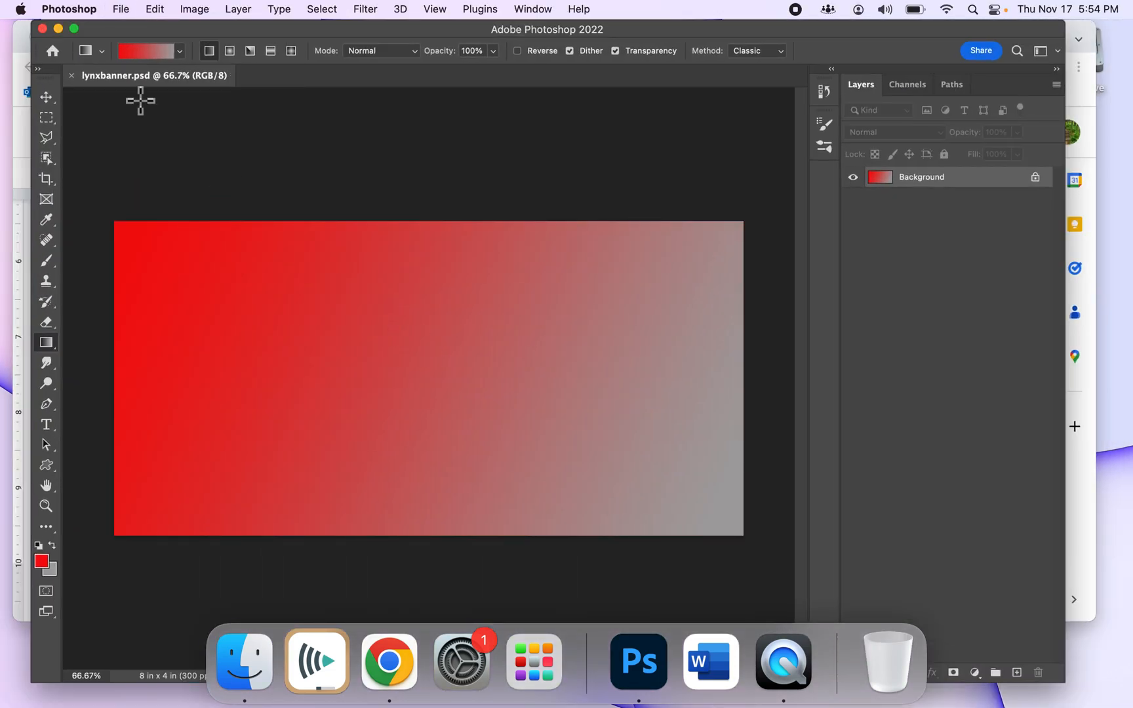